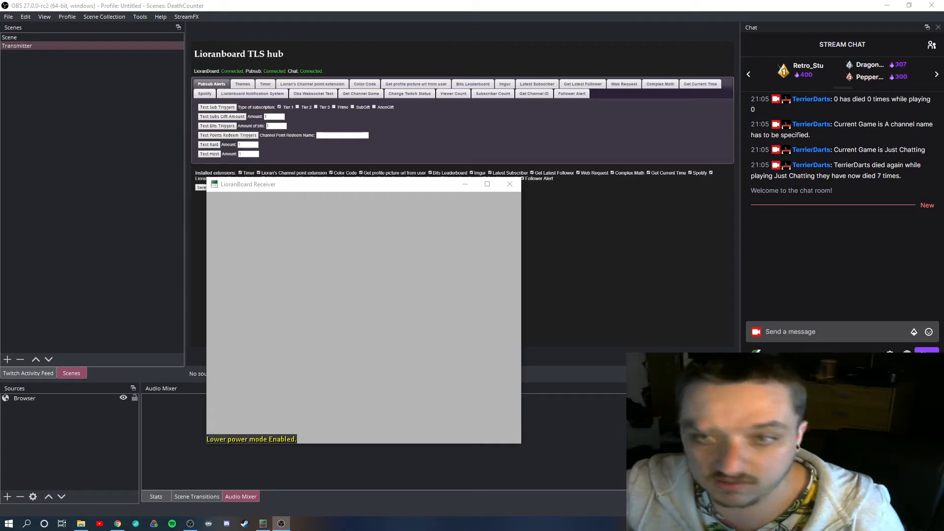
Check the files in the separate TD-Death-Counter folder window and close that window
click(83, 529)
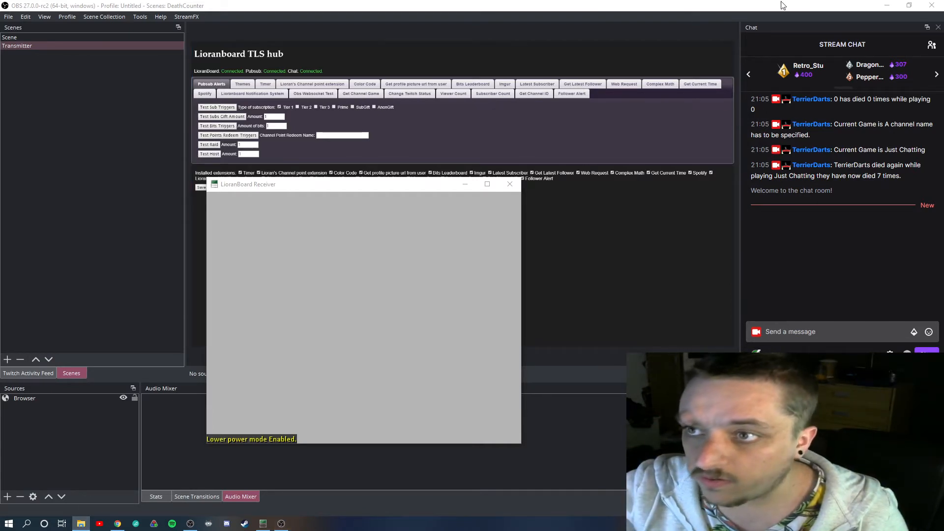
click(886, 6)
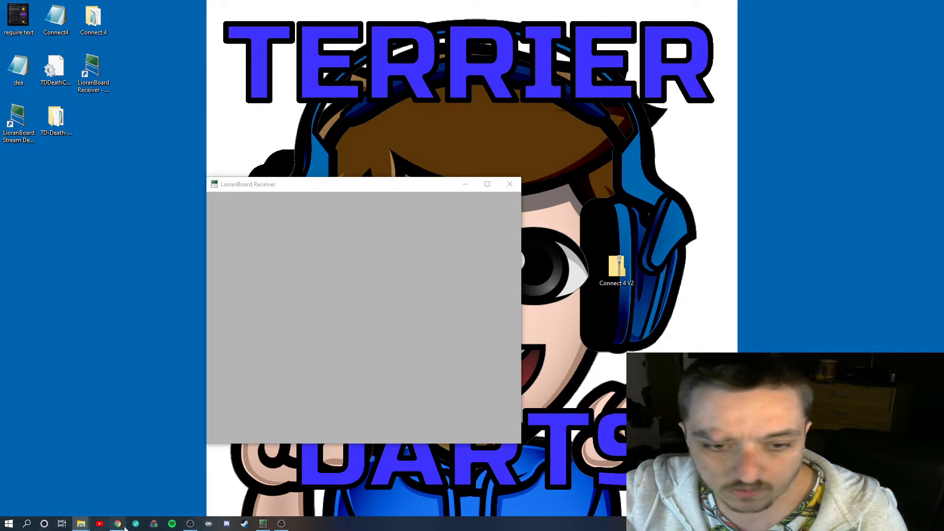
click(199, 523)
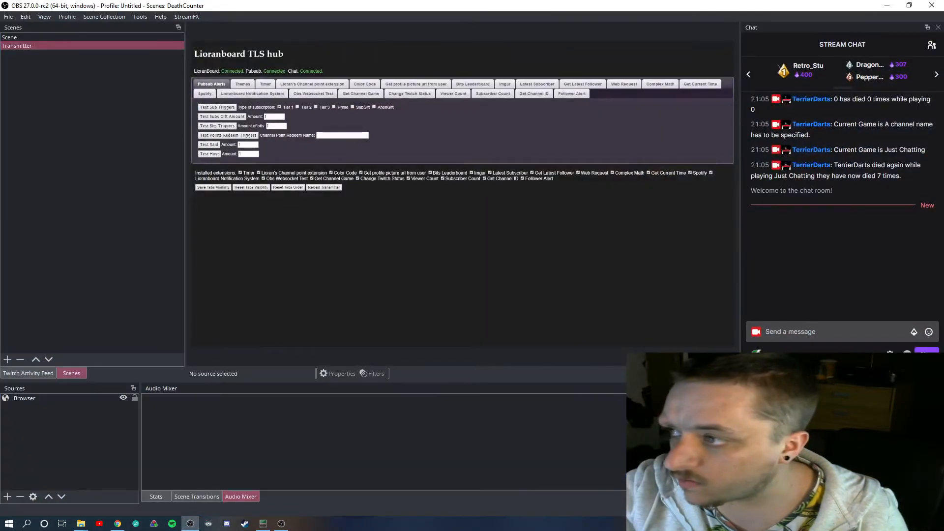
drag(943, 142, 206, 69)
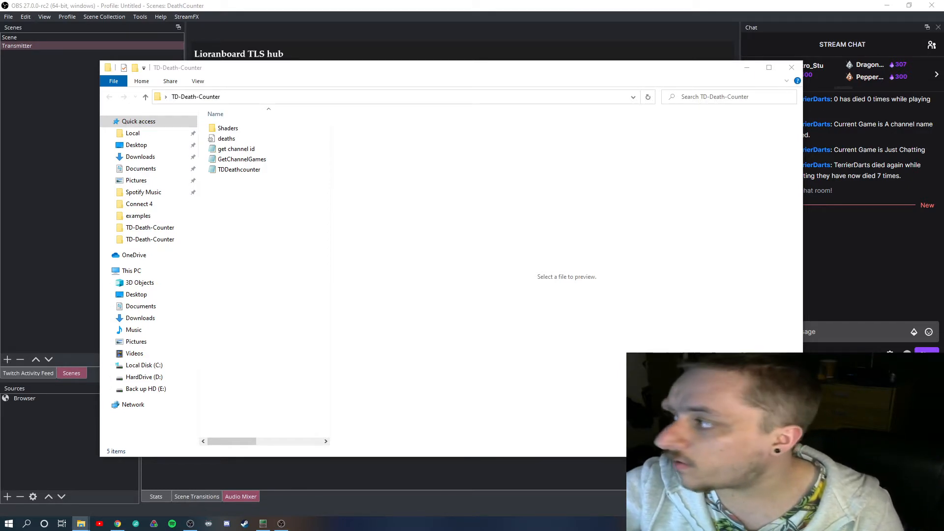
click(791, 68)
Open the TD-Death-Counter folder inside the Ext folder of LioranBoard Receiver(PC) and preview the deaths file
drag(943, 84, 322, 80)
drag(567, 269, 753, 268)
double_click(346, 182)
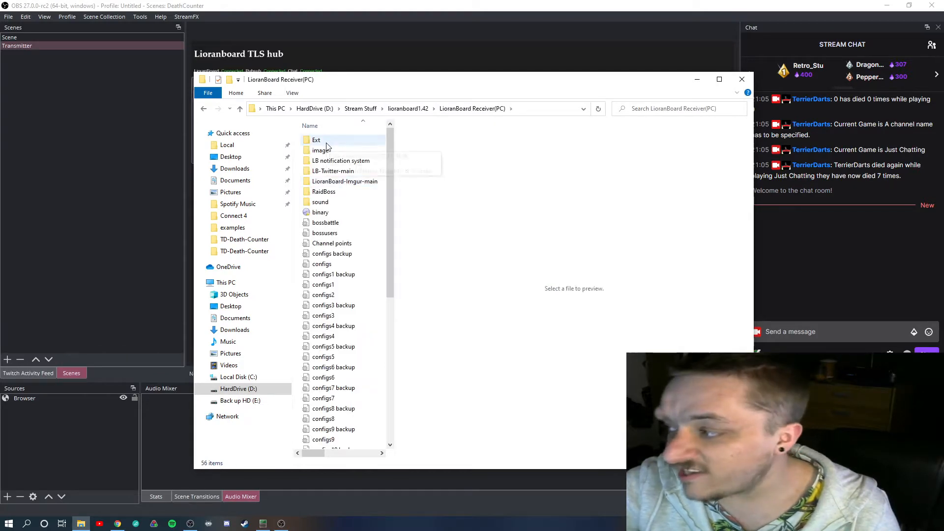
double_click(327, 143)
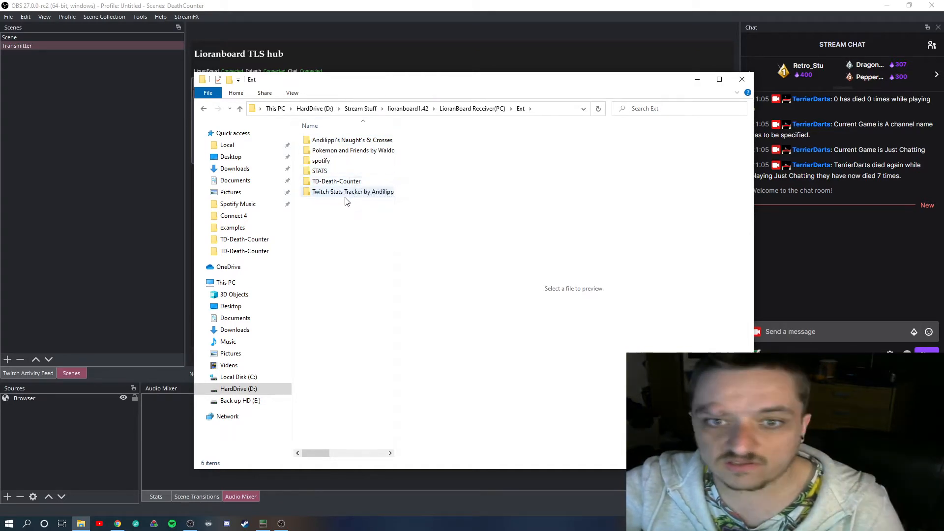
drag(395, 166, 484, 166)
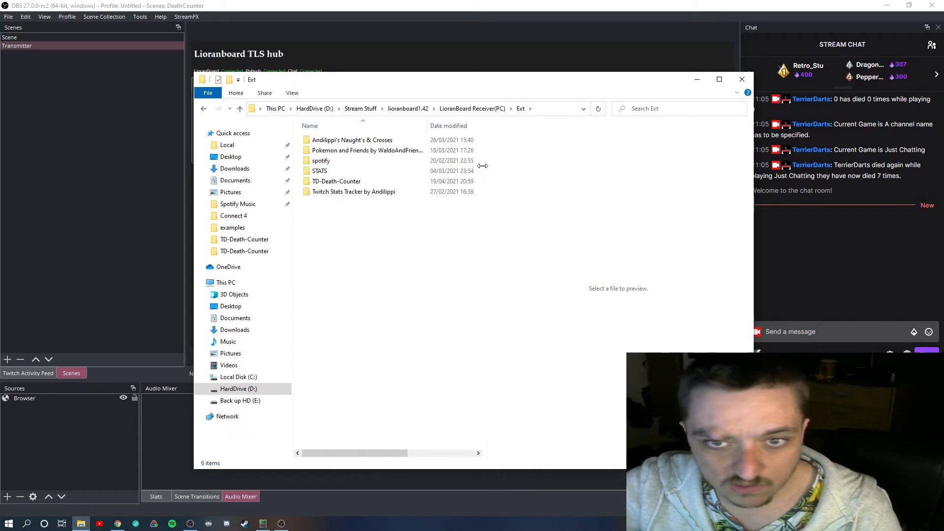
double_click(345, 182)
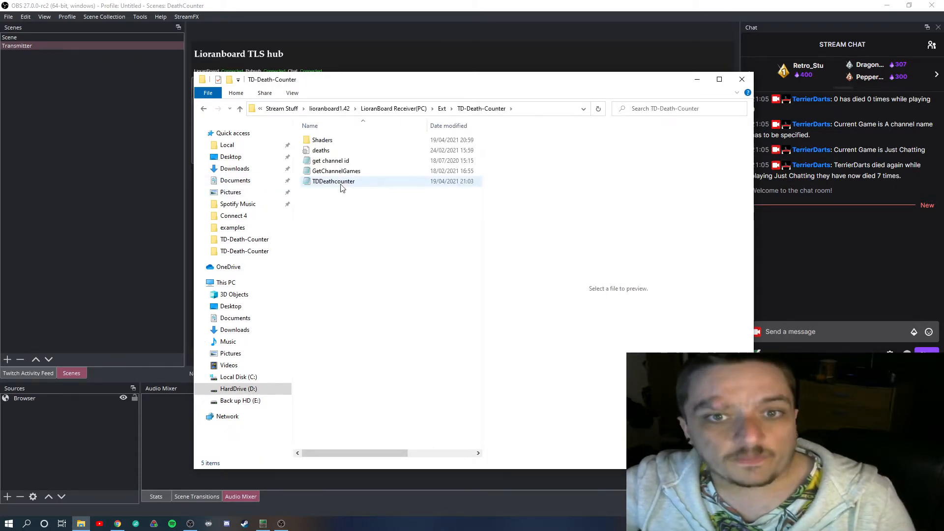
click(327, 151)
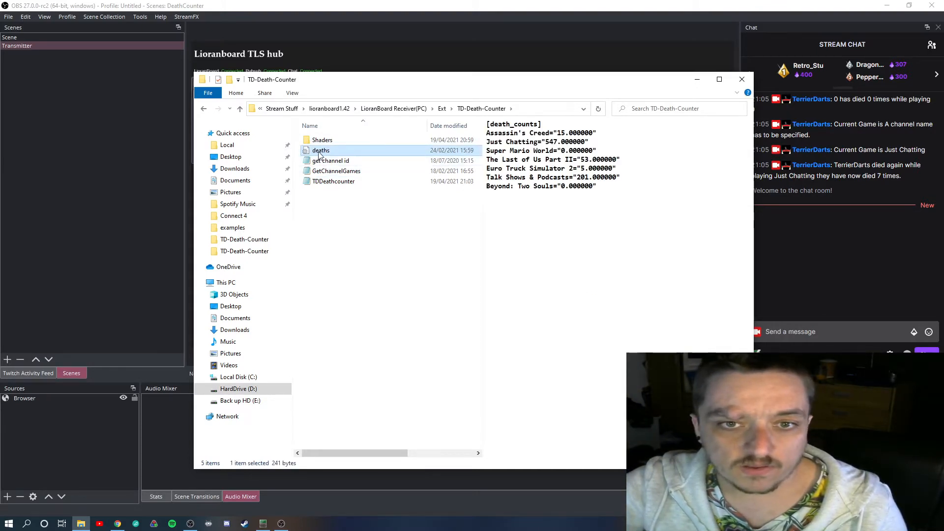
Return to the LioranBoard Receiver(PC) folder, look through its files and close the window
click(412, 113)
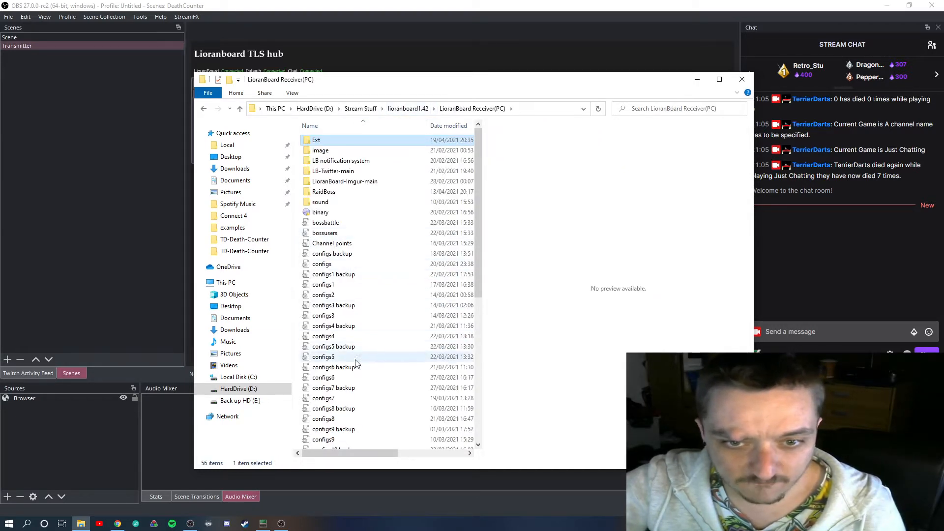
scroll(371, 341, down, 5)
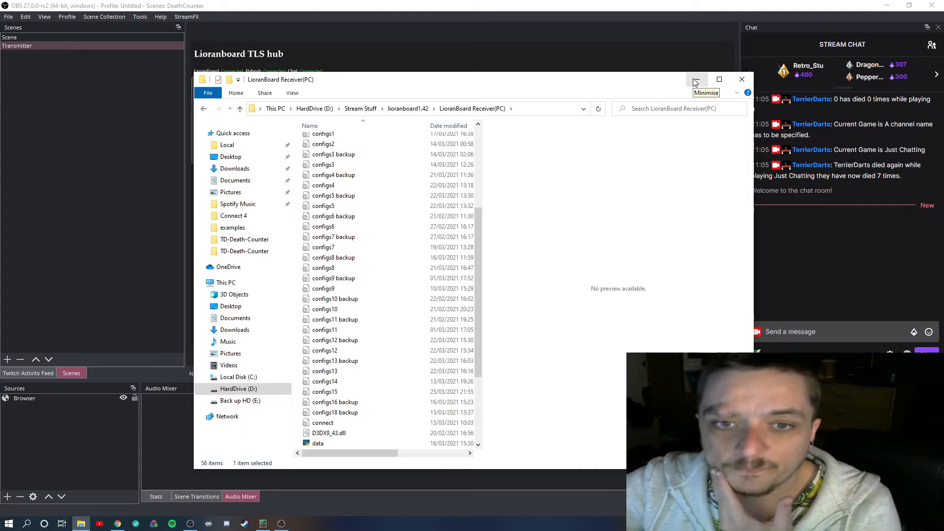
click(742, 80)
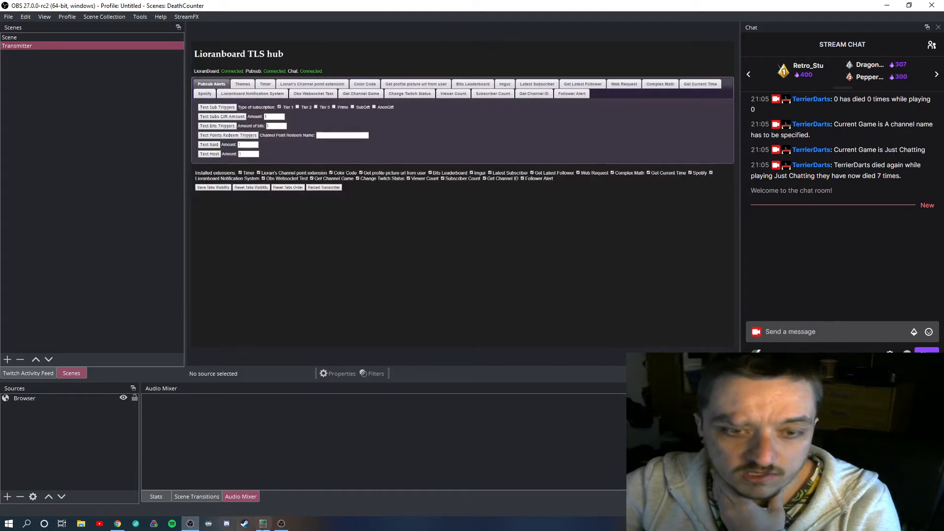
Switch to LioranBoard Receiver and install the TDDeathcounter extension file from the TD-Death-Counter folder
click(269, 524)
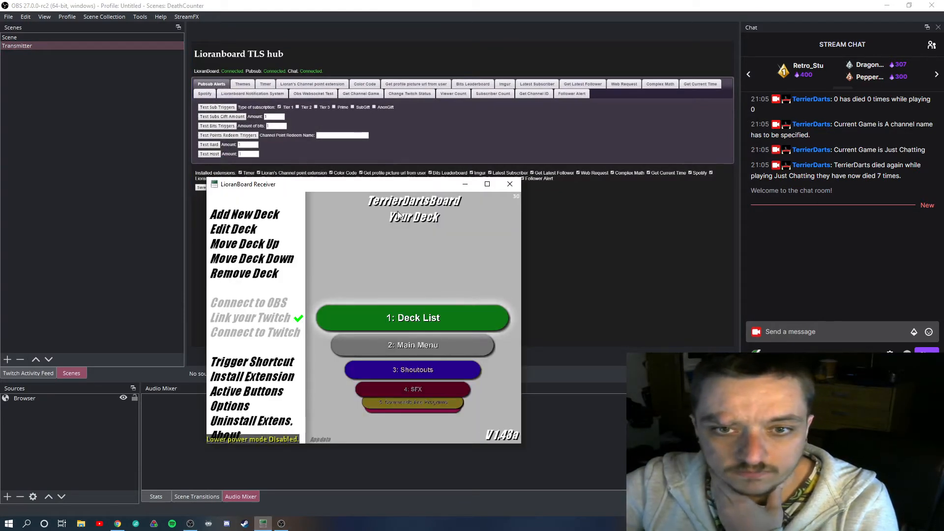
drag(376, 190, 473, 95)
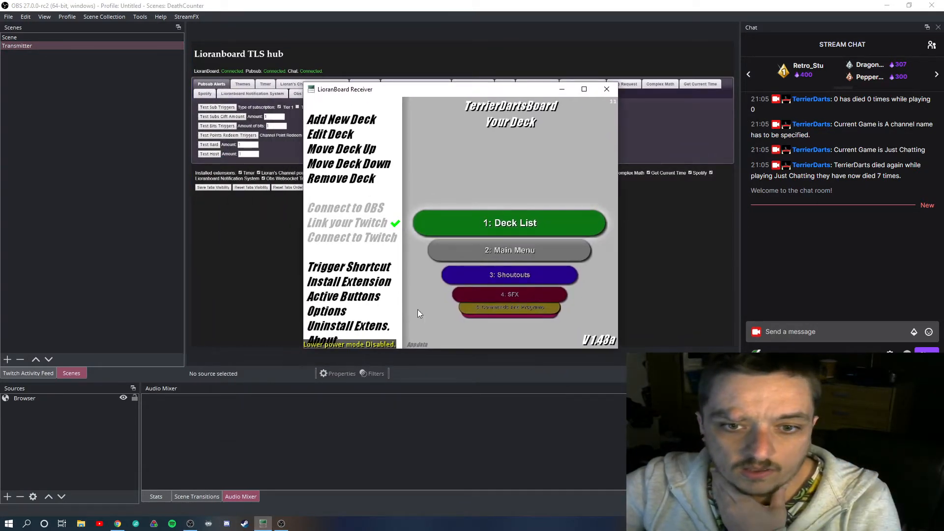
click(344, 285)
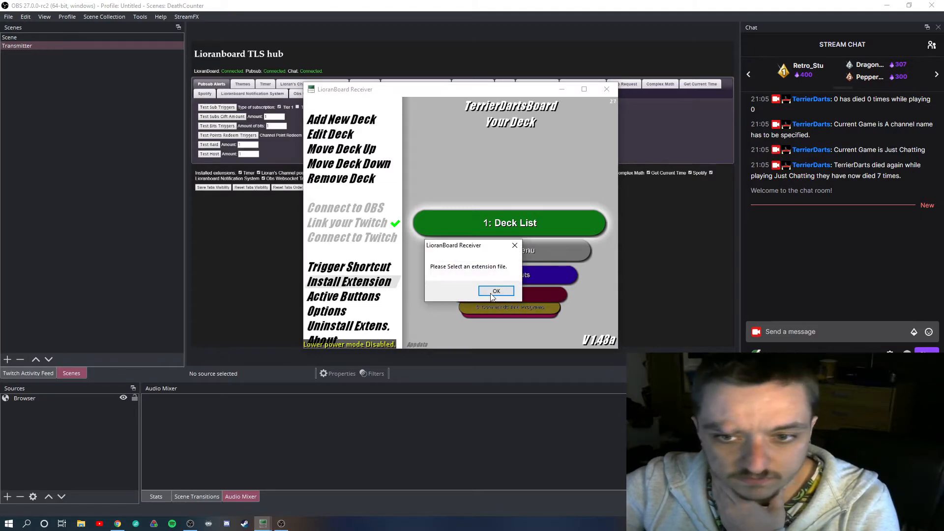
click(492, 292)
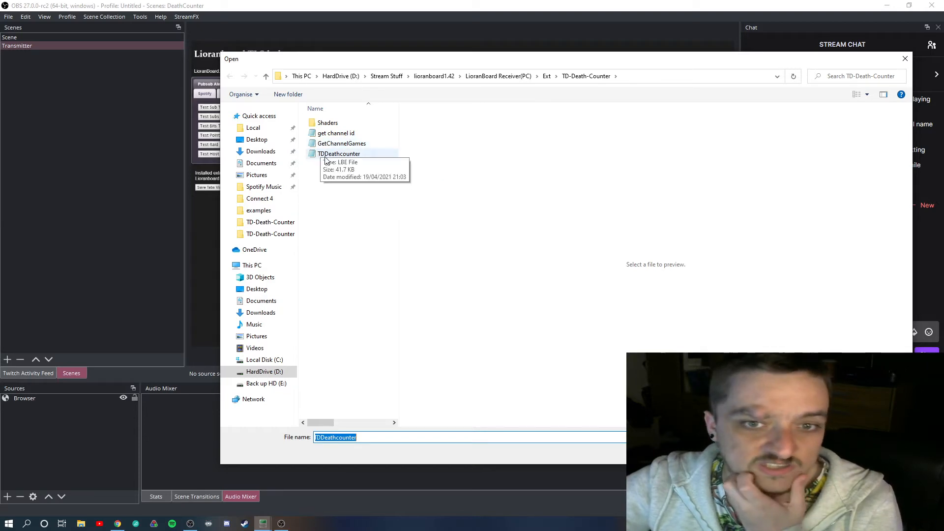
double_click(353, 156)
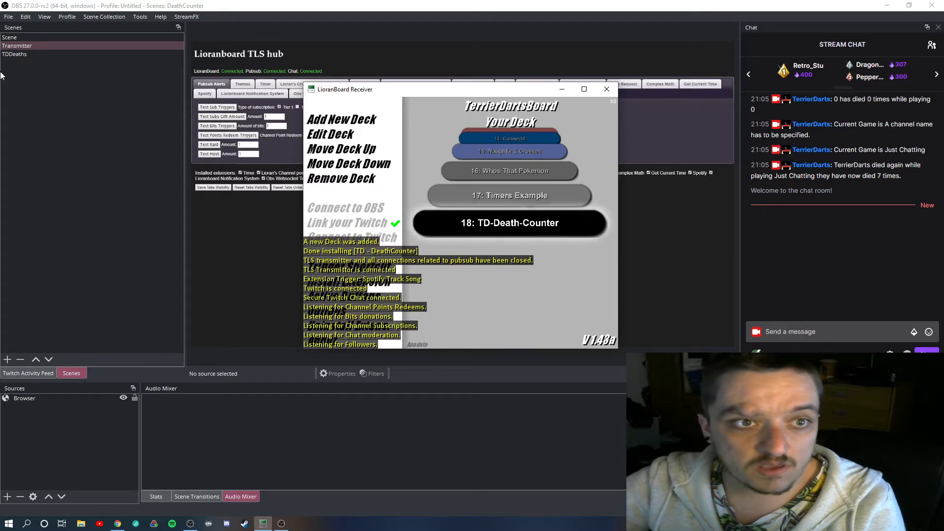
Open the TD-Death-Counter deck for editing and set its Home button to go to the Main Menu deck
click(477, 217)
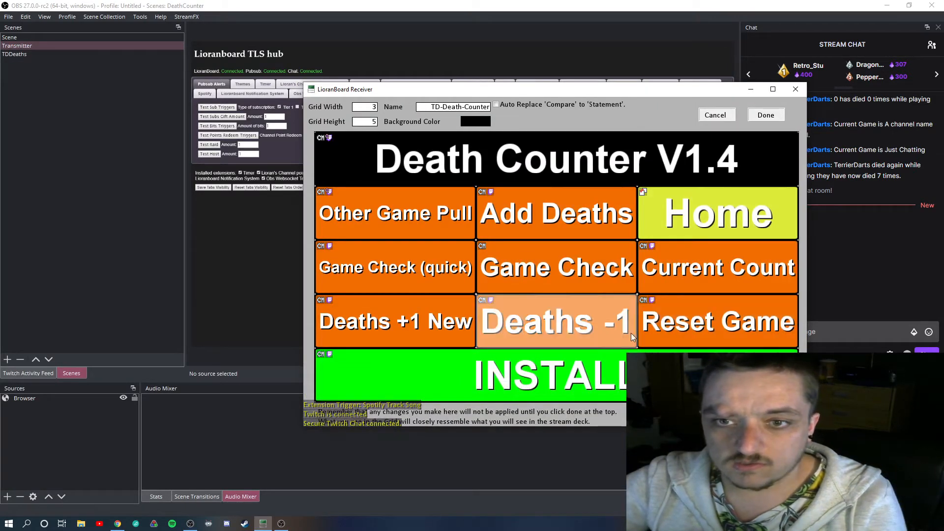
right_click(720, 208)
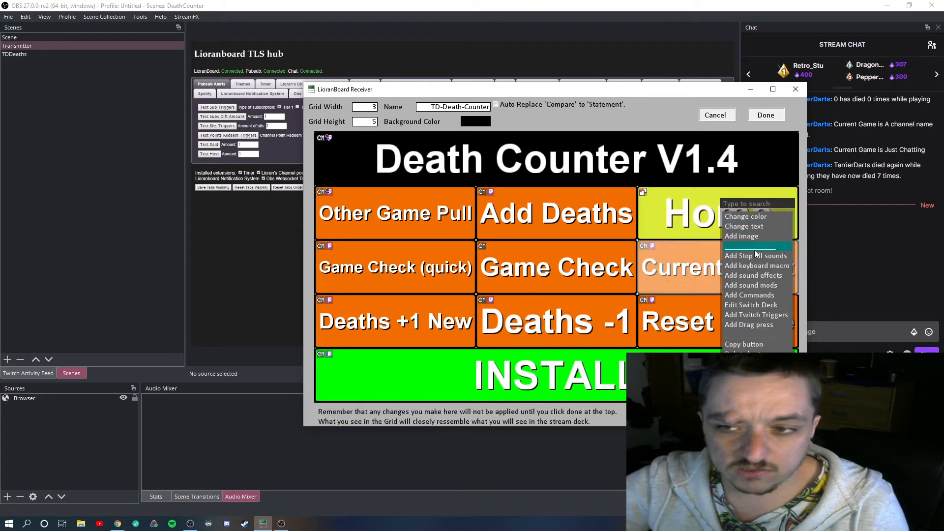
click(765, 299)
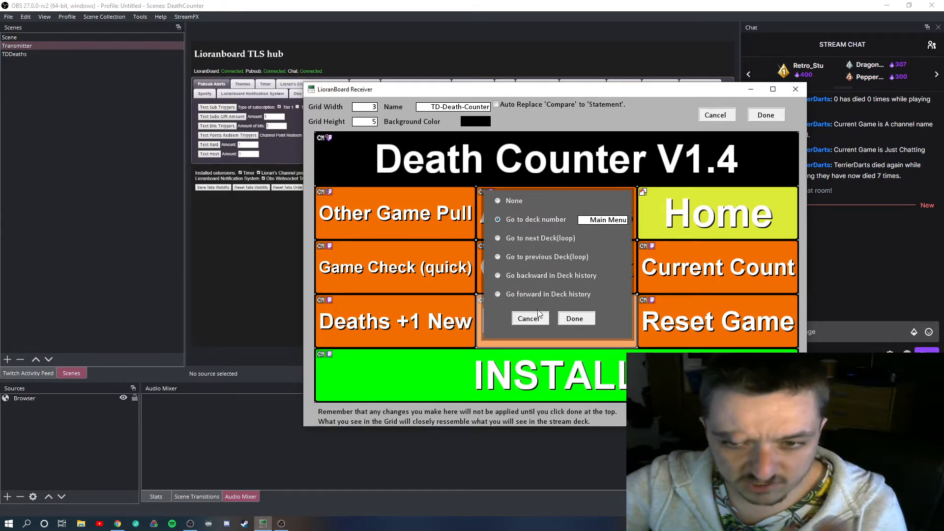
click(603, 219)
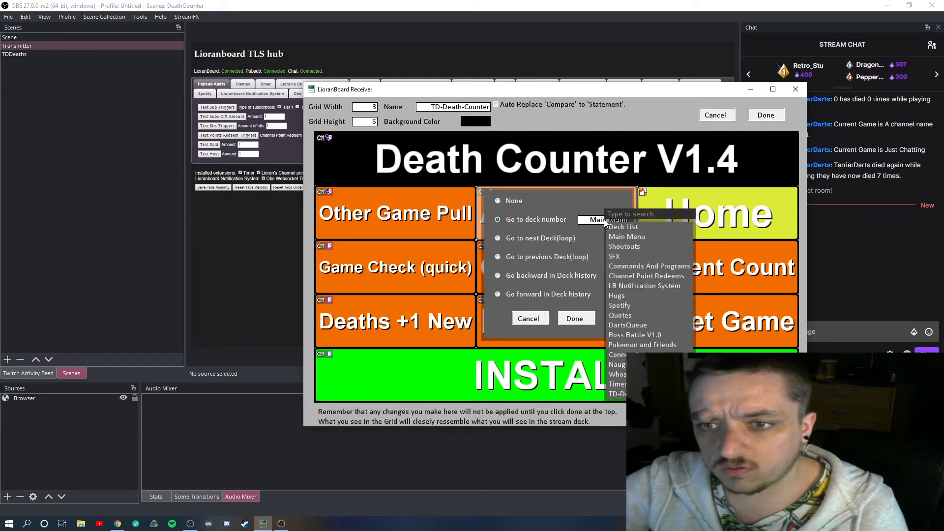
click(639, 237)
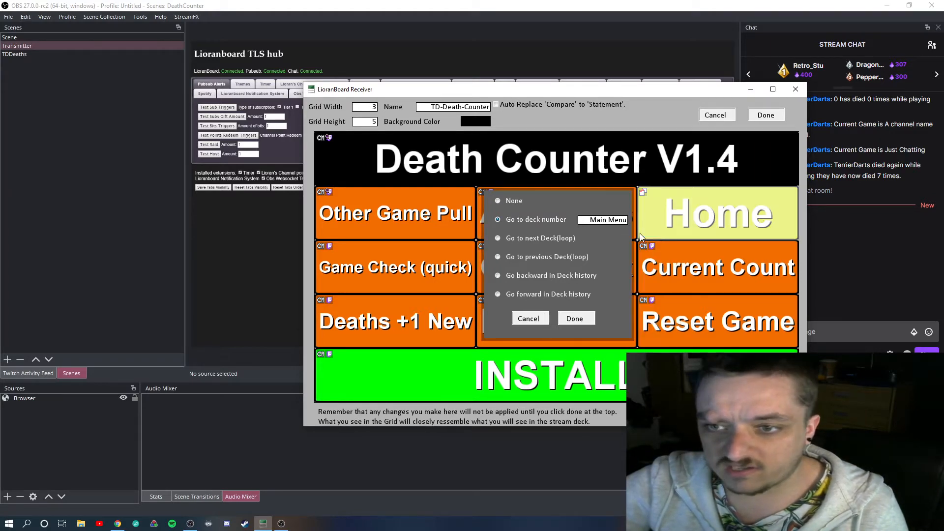
click(586, 317)
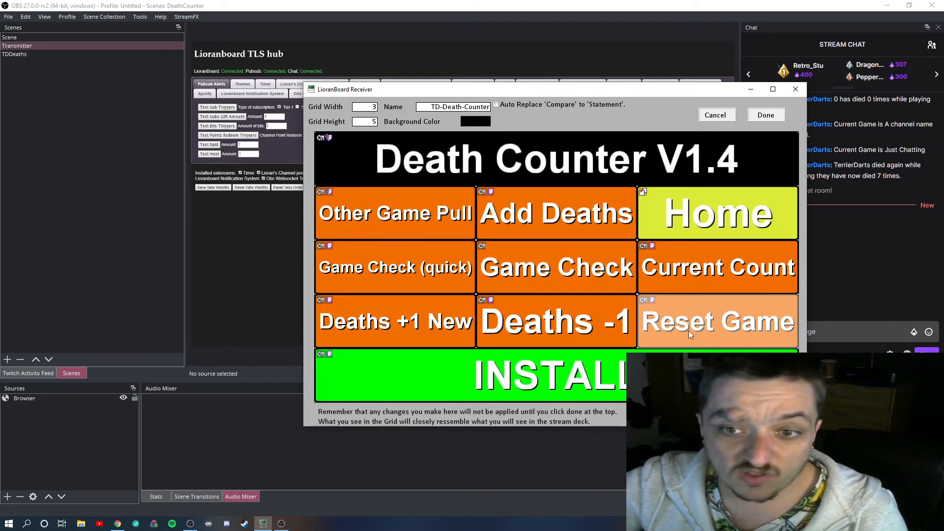
Review the Twitch chat triggers of the Deaths +1 New and Deaths -1 buttons
click(379, 318)
right_click(378, 319)
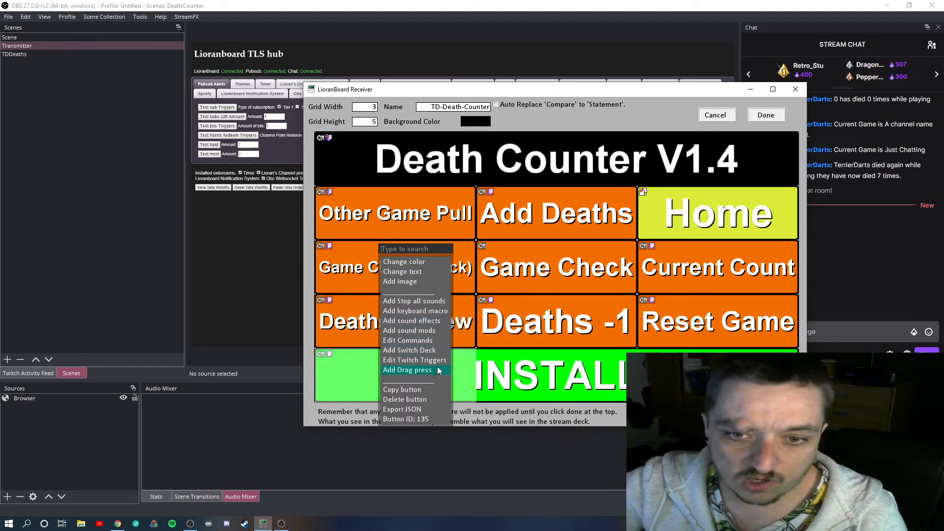
click(424, 359)
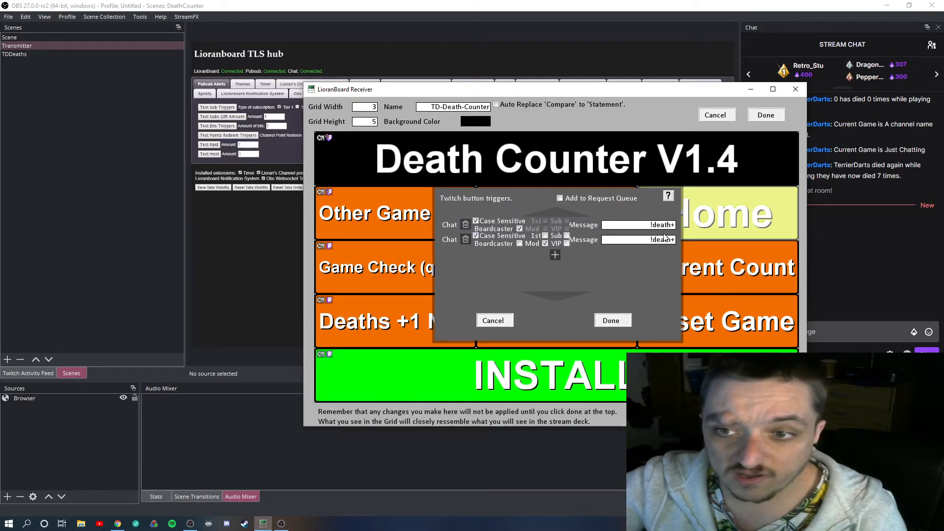
click(611, 320)
right_click(557, 324)
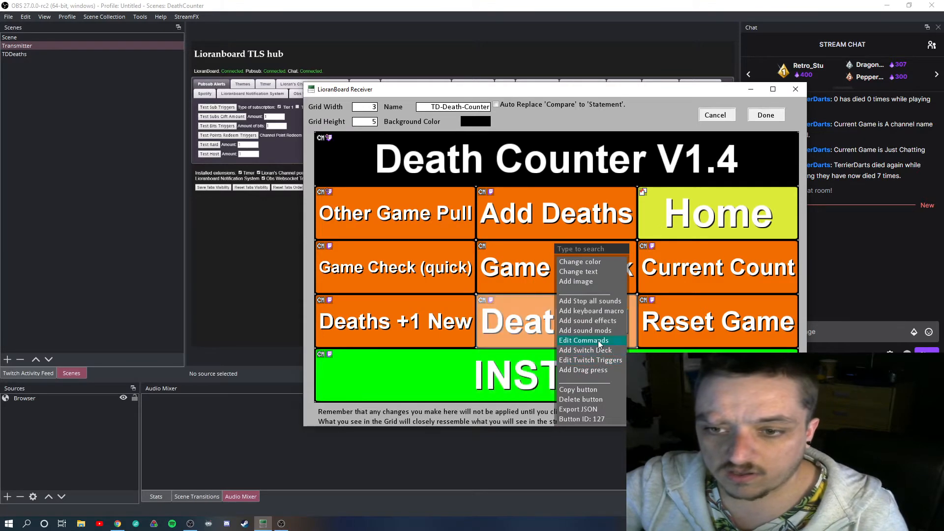
click(598, 359)
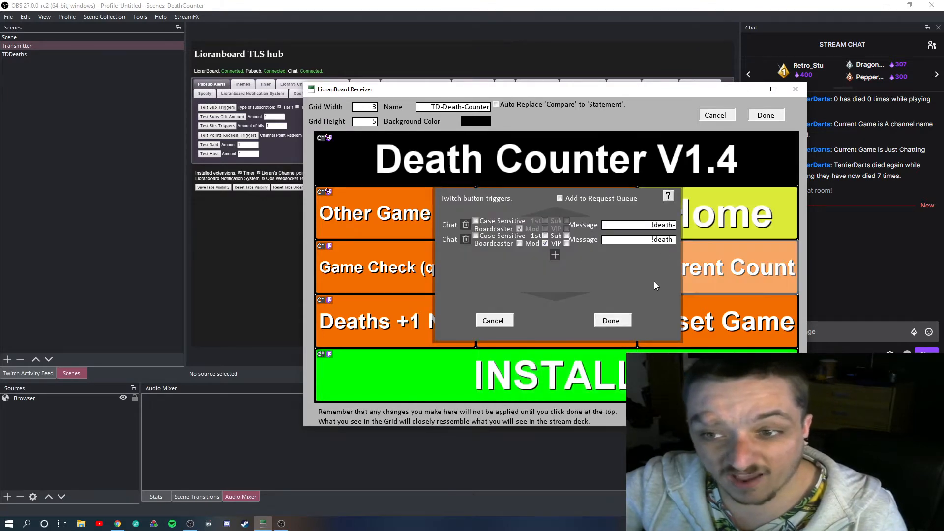
click(608, 320)
Review the Twitch chat triggers of the Reset Game and Current Count buttons
right_click(703, 318)
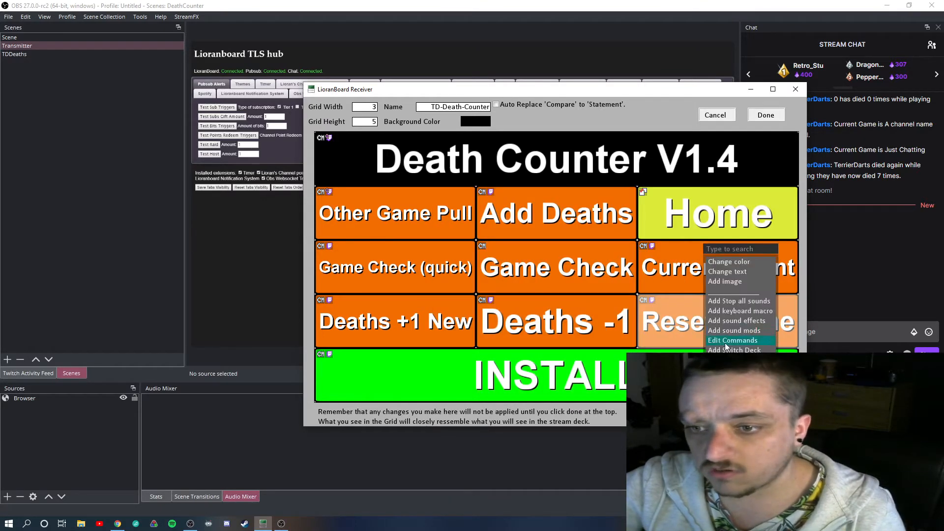
click(732, 360)
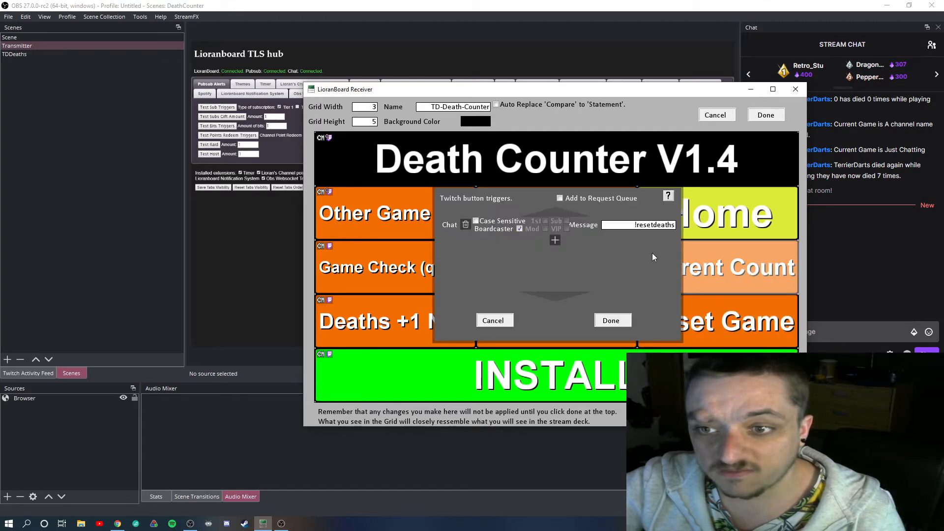
click(628, 318)
right_click(674, 247)
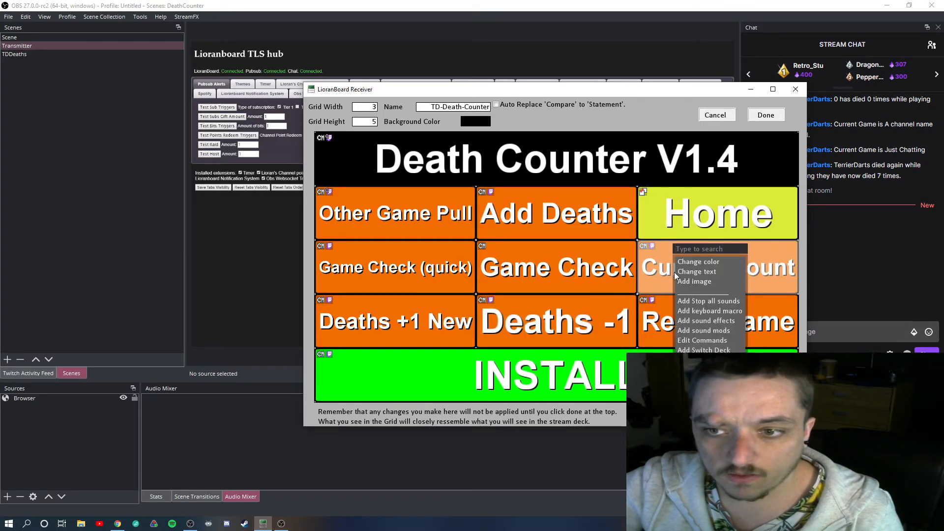
click(702, 340)
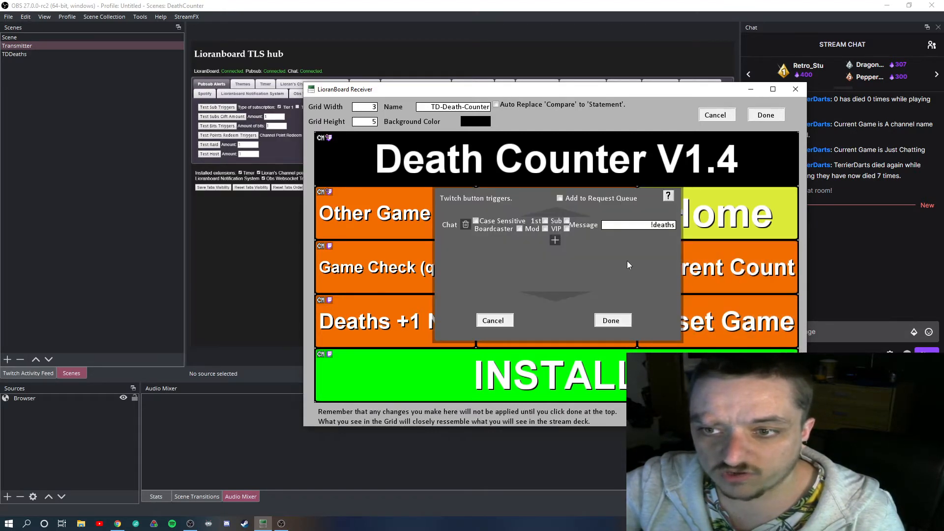
click(611, 320)
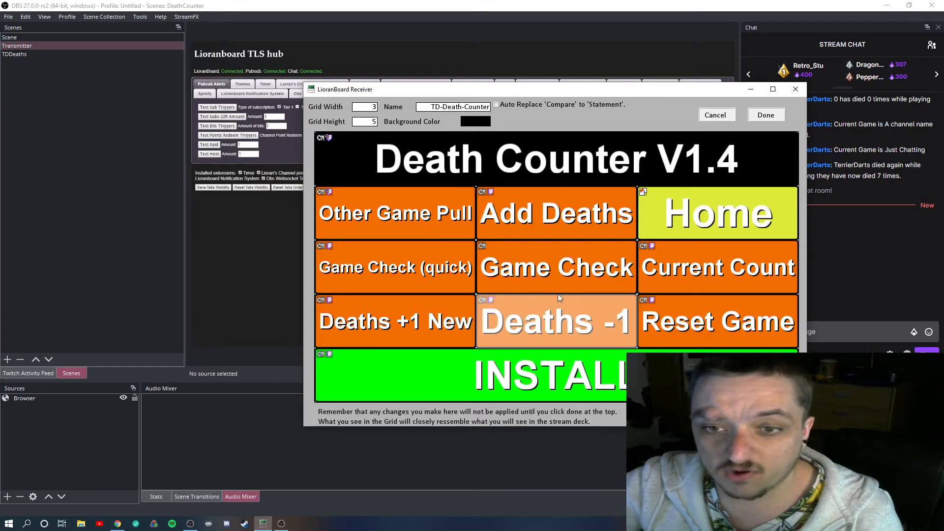
Review the Twitch chat trigger of the Game Check (quick) button
right_click(436, 270)
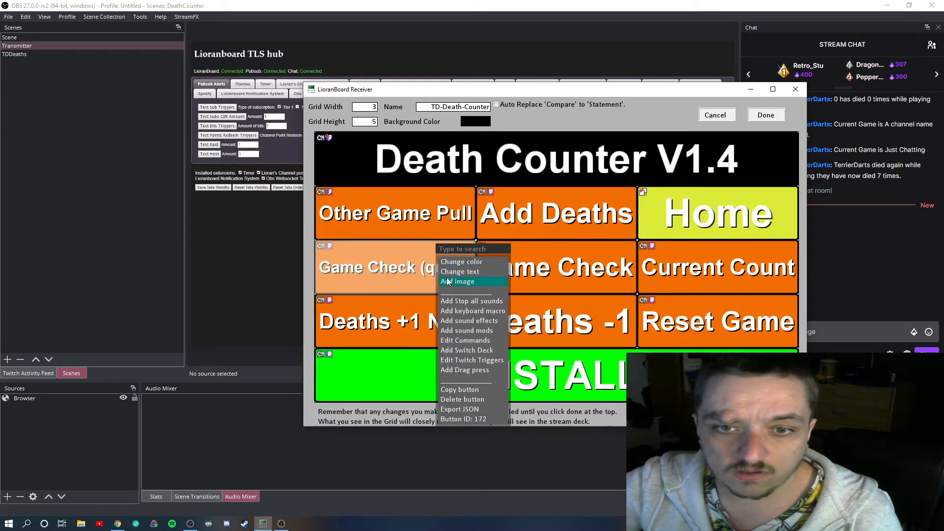
click(487, 361)
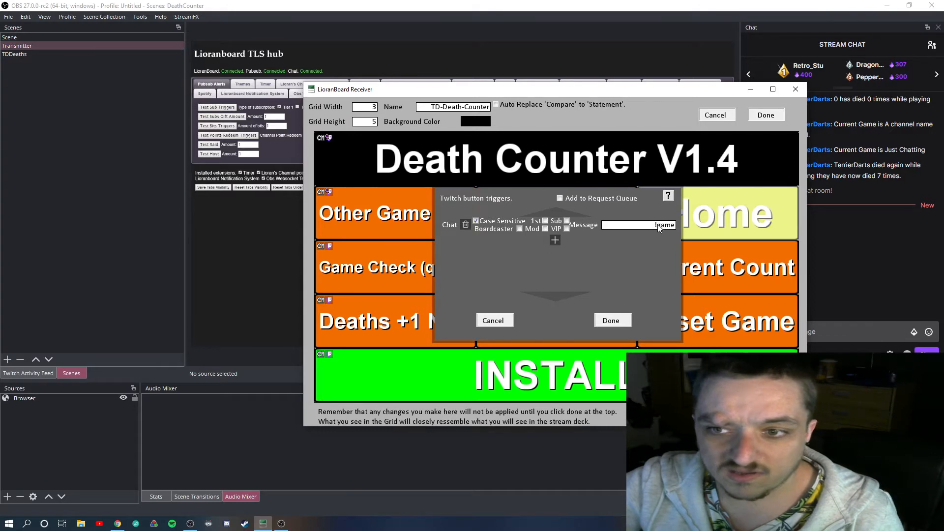
click(616, 319)
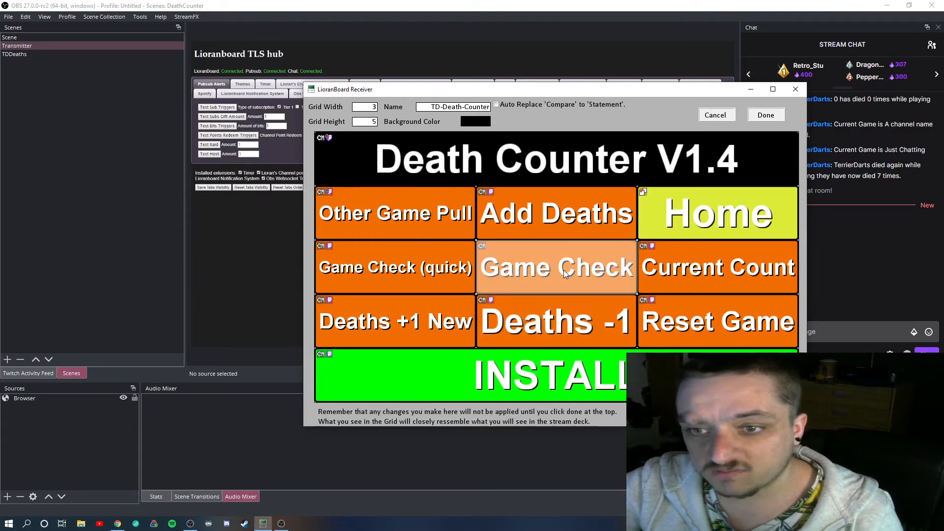
Review the commands of the Other Game Pull button and return to the deck grid
right_click(563, 270)
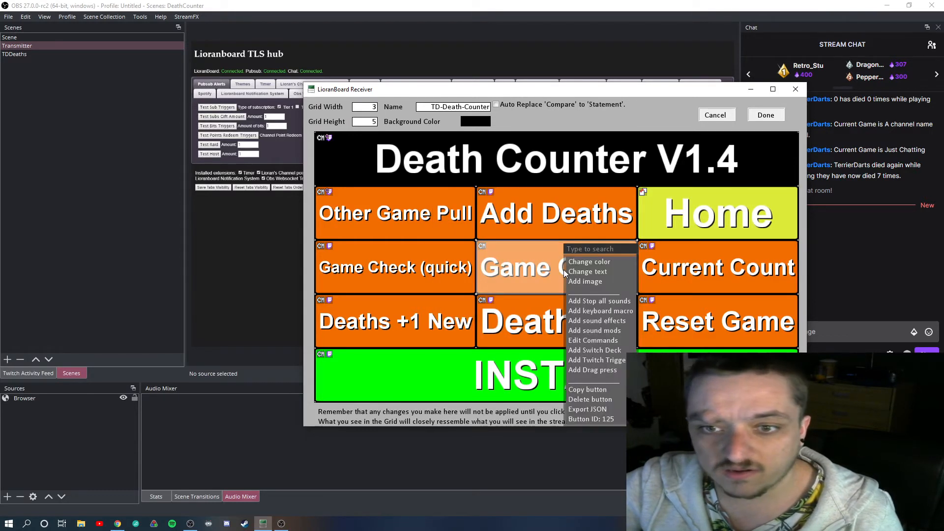
click(400, 219)
right_click(403, 217)
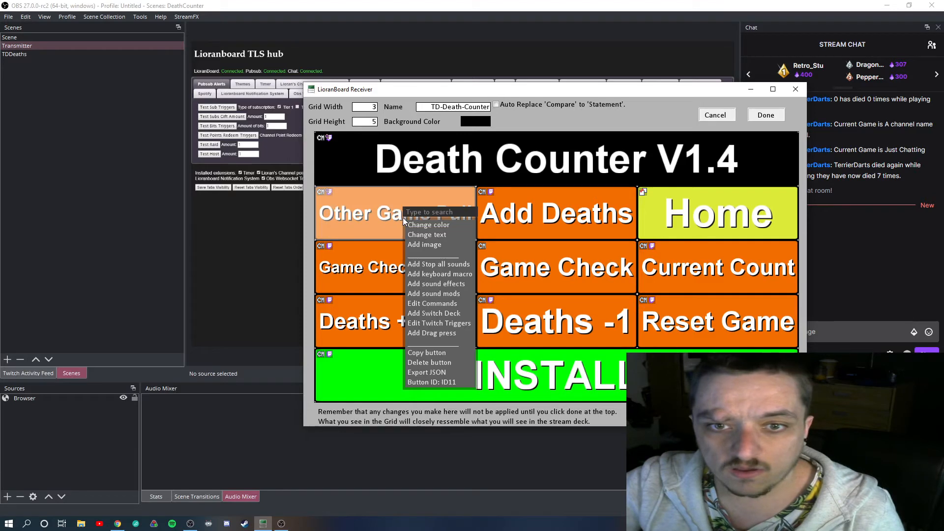
click(453, 304)
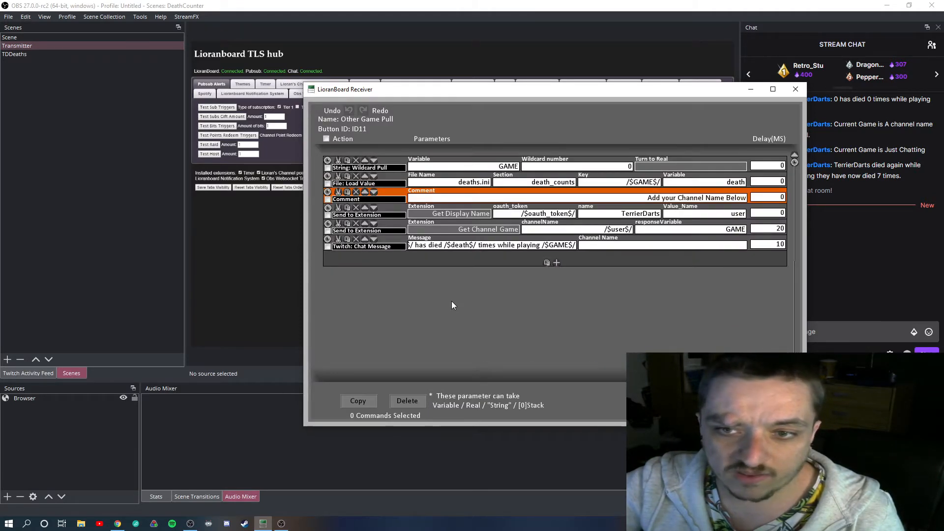
key(Escape)
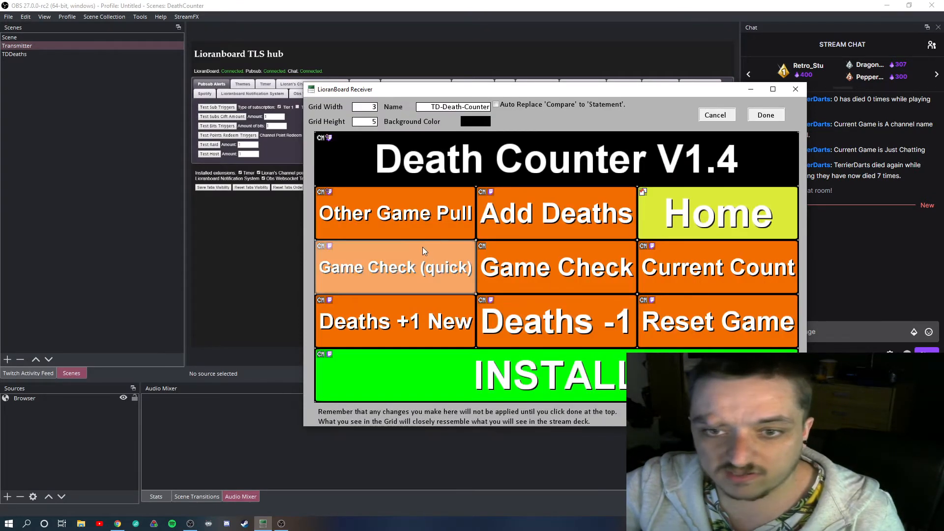
Review the Twitch chat triggers of the Other Game Pull and Add Deaths buttons
right_click(418, 206)
click(462, 320)
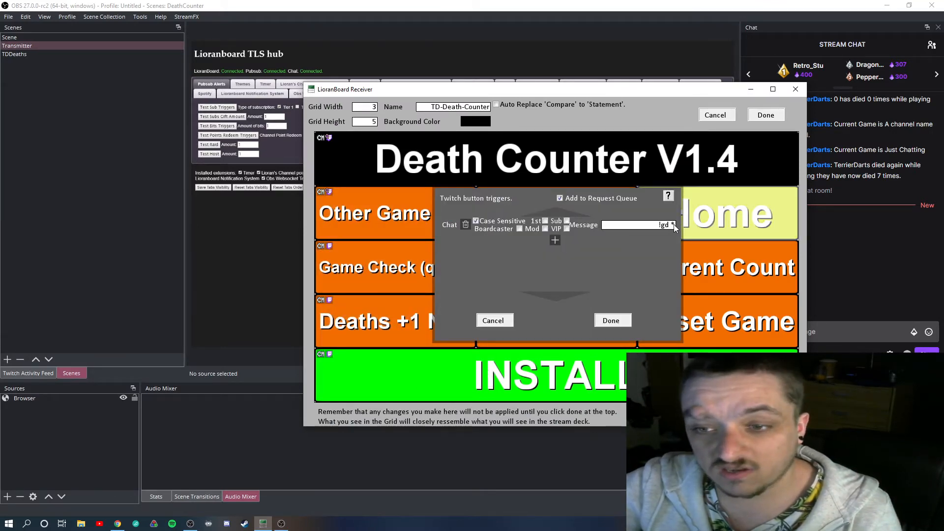
click(613, 320)
right_click(544, 209)
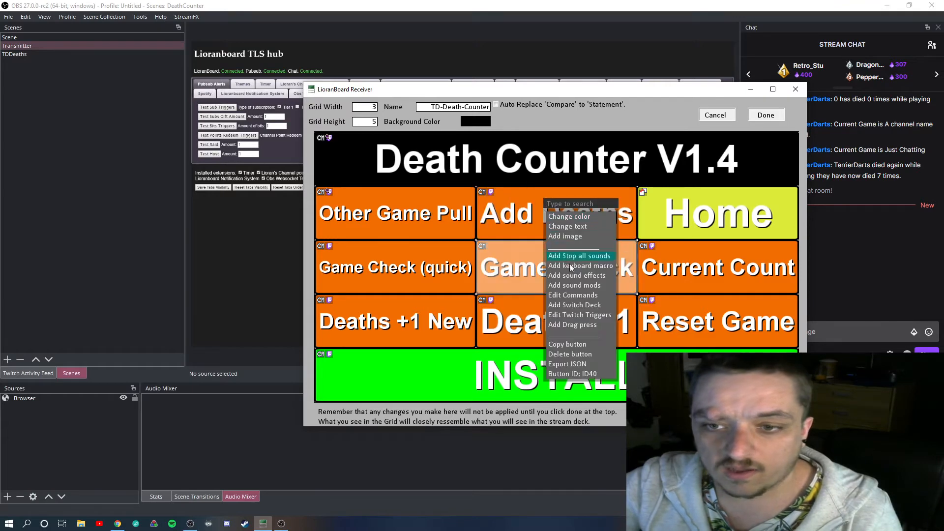
click(583, 314)
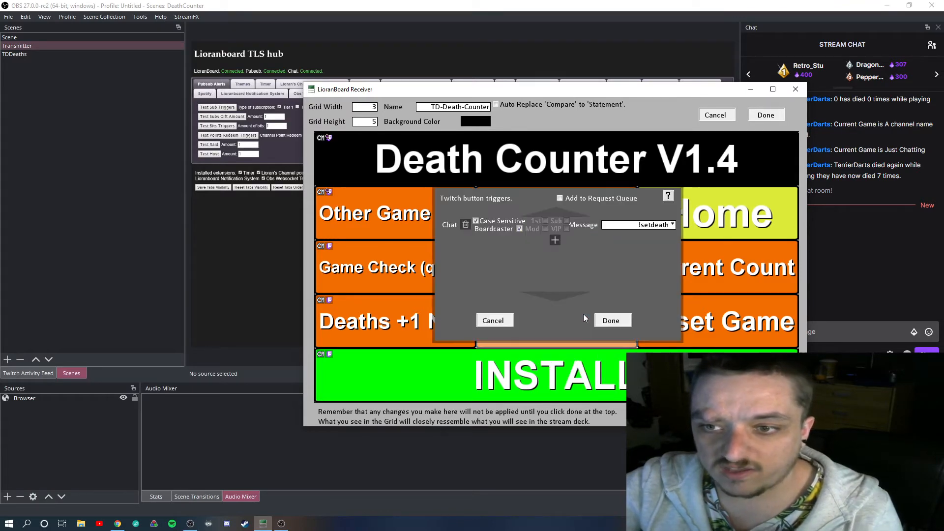
click(605, 320)
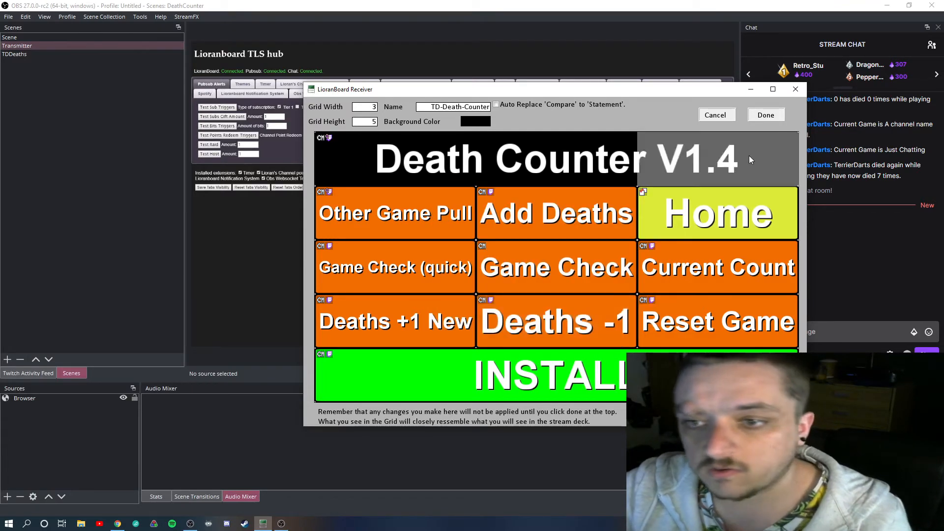
Save the edited TD-Death-Counter deck and switch OBS to the TDDeaths scene with the receiver minimised
click(751, 113)
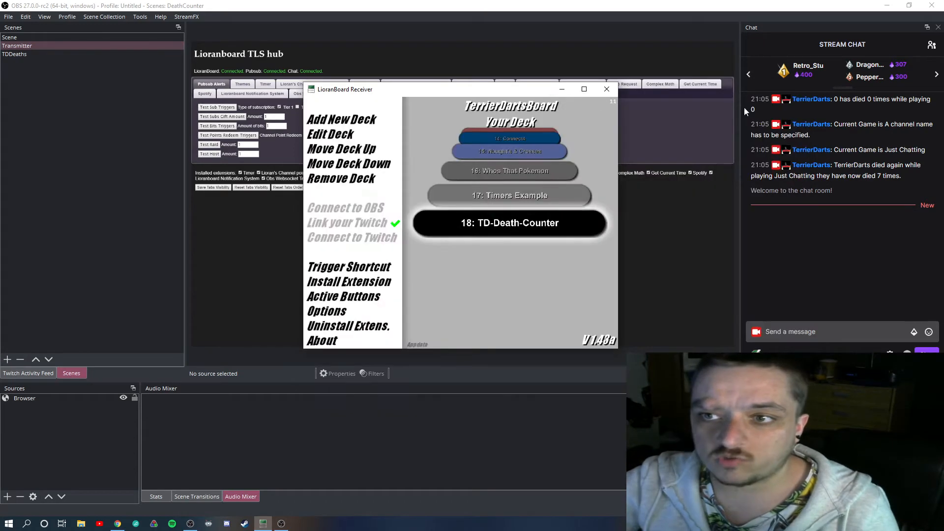
click(561, 90)
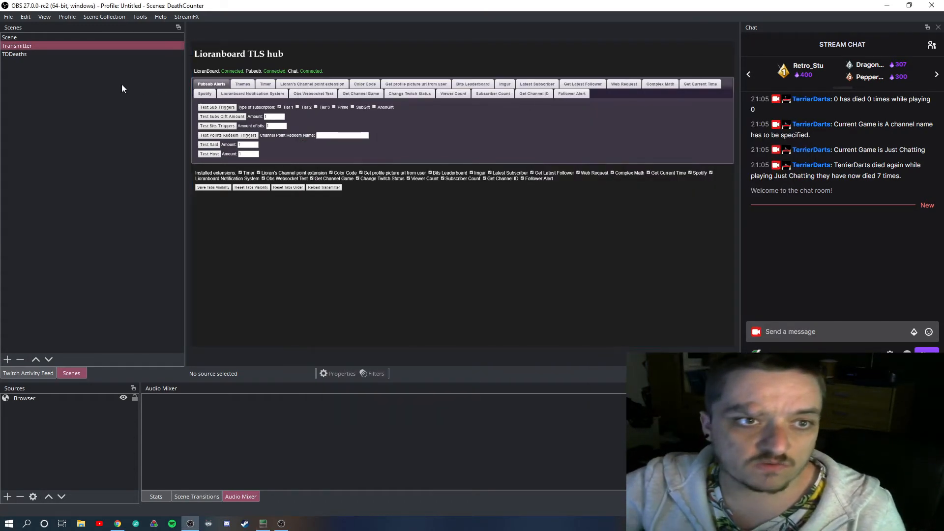
click(24, 53)
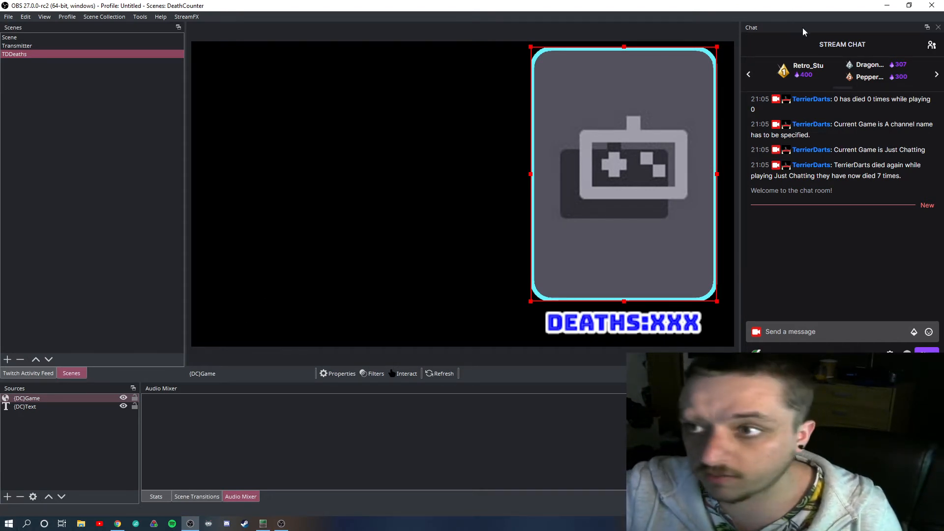
Launch LioranBoard Stream Deck from the desktop and look up the TD-Death-Counter deck's number in LioranBoard Receiver
click(887, 6)
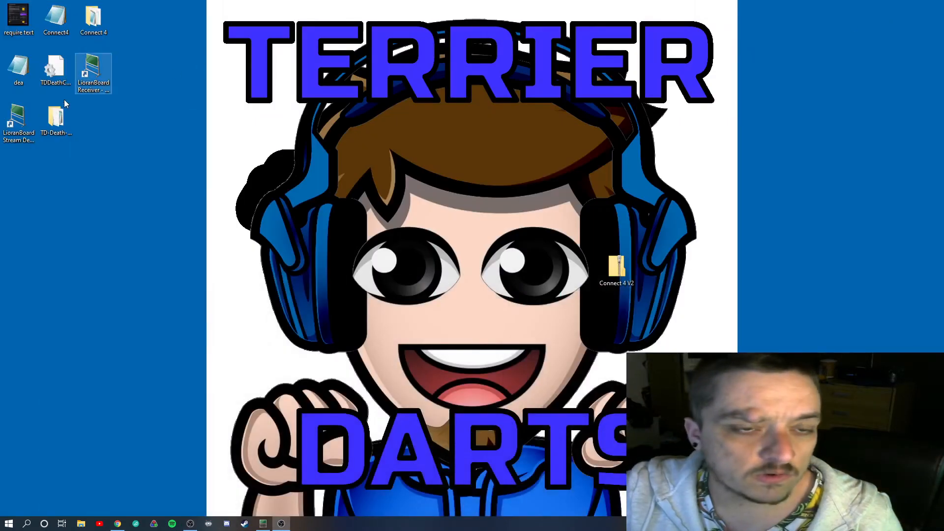
double_click(18, 118)
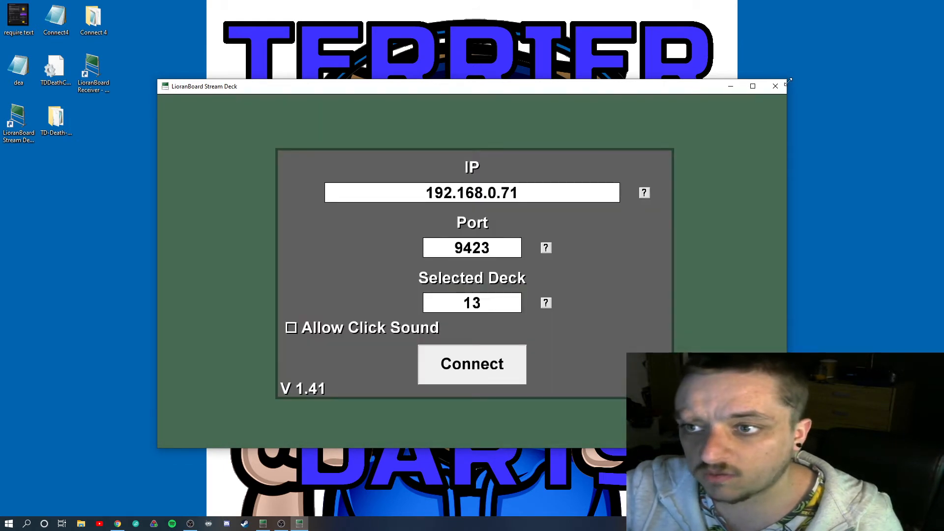
click(263, 524)
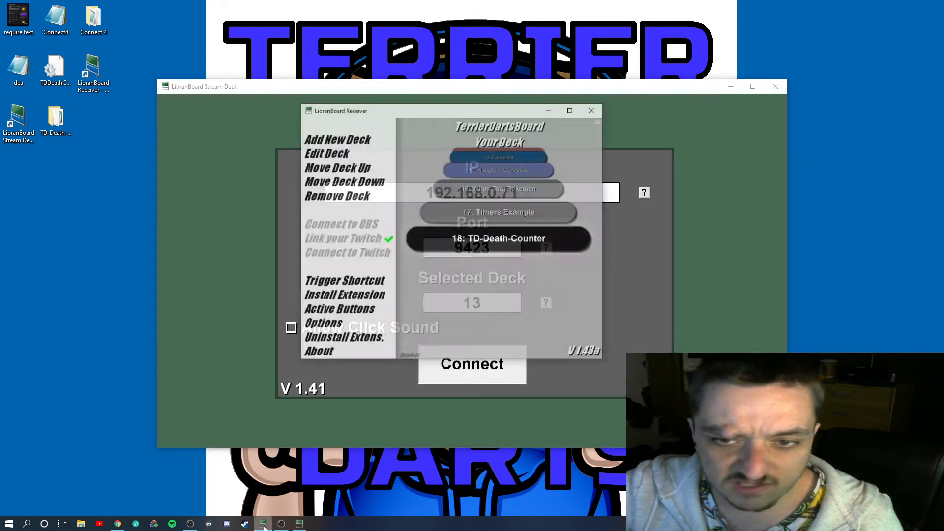
click(263, 524)
Set the stream deck's selected deck to 18 and connect to the receiver
click(445, 303)
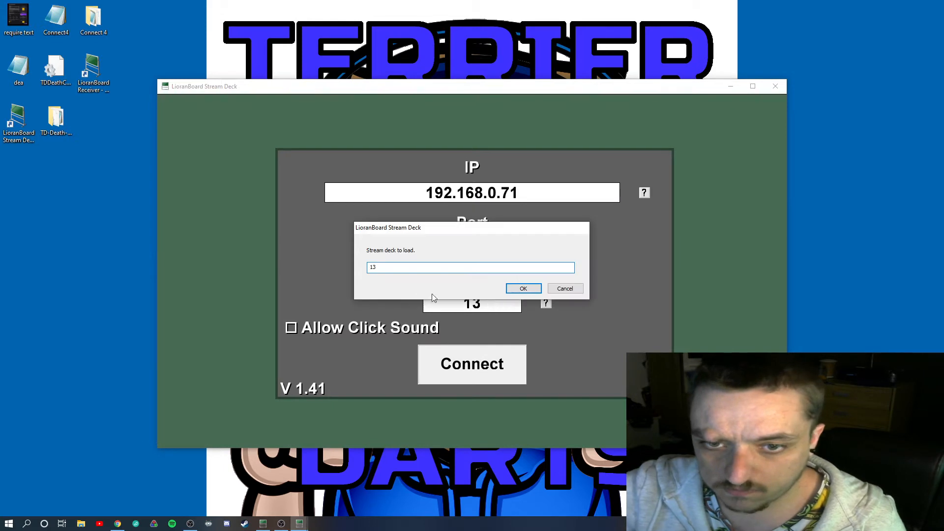
key(BackSpace)
text(8)
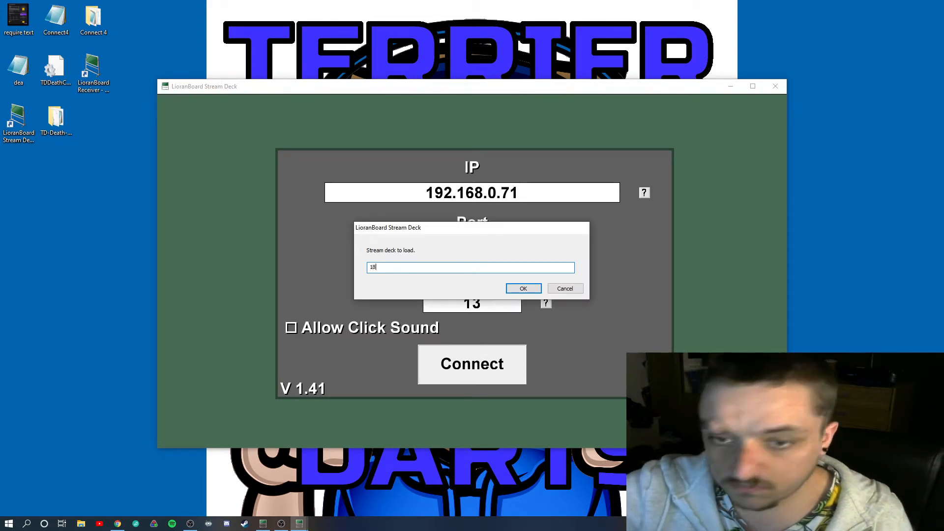
click(522, 289)
click(477, 362)
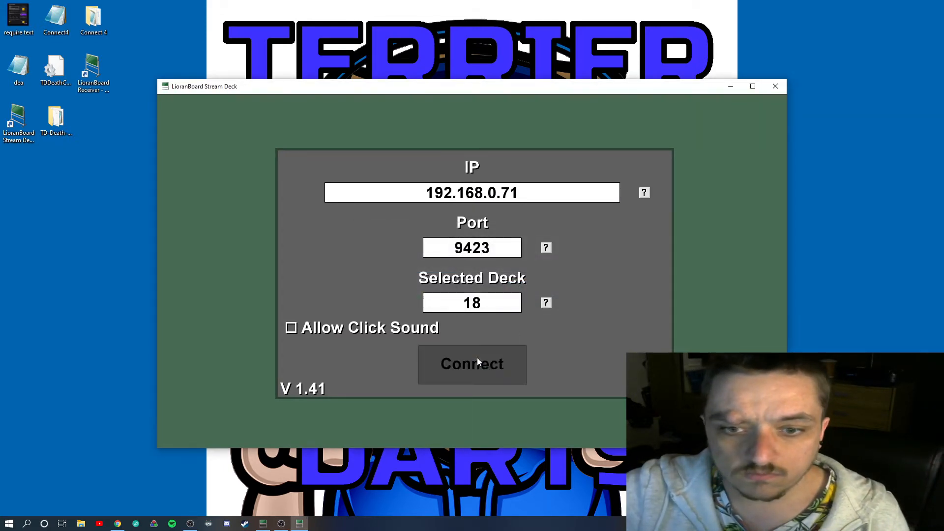
Move and shrink the LioranBoard Stream Deck window and bring up OBS behind it
drag(481, 88, 358, 17)
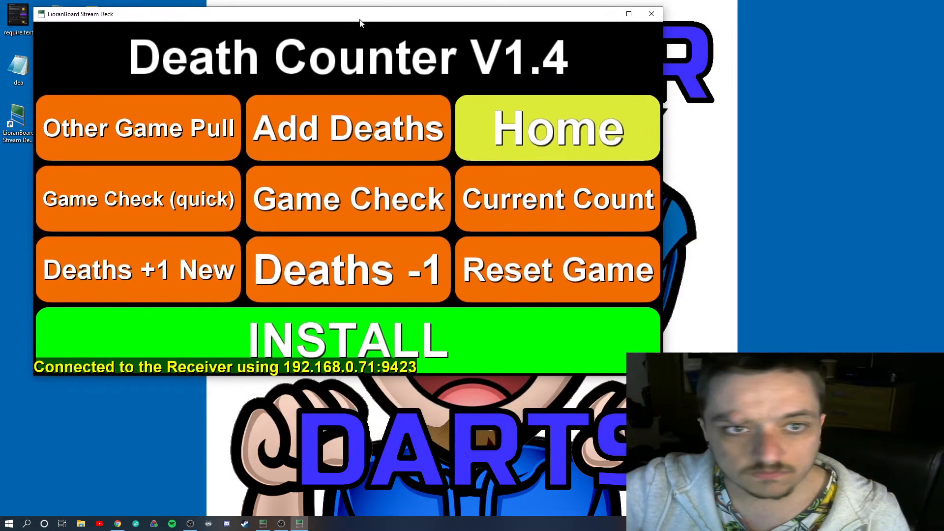
drag(662, 375, 447, 286)
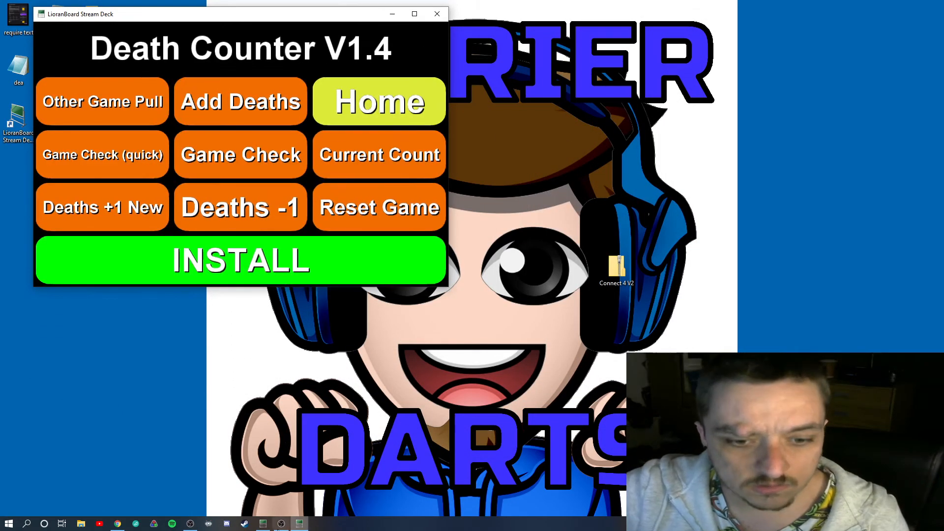
click(281, 524)
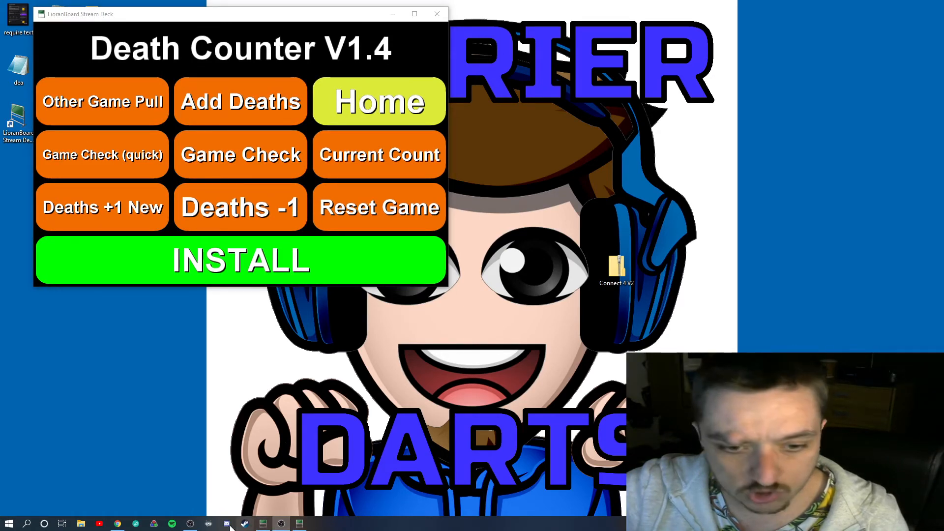
click(189, 524)
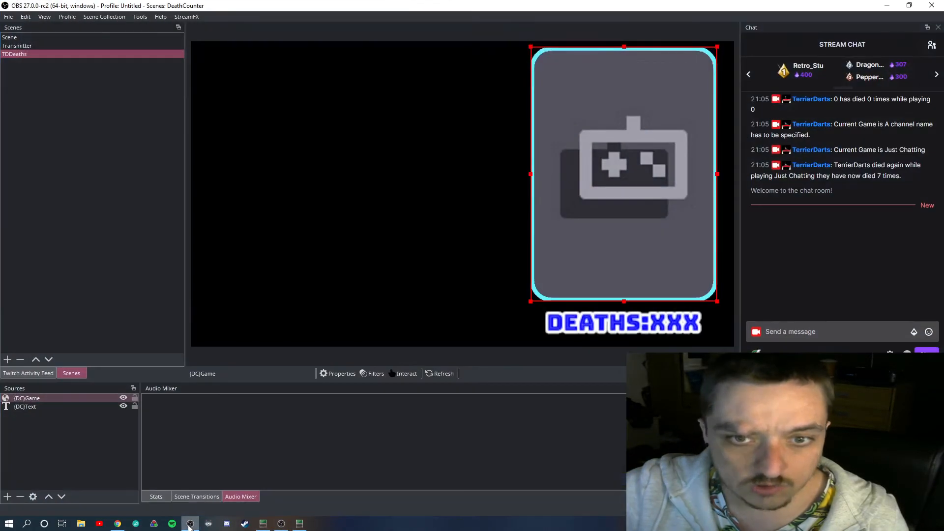
click(298, 523)
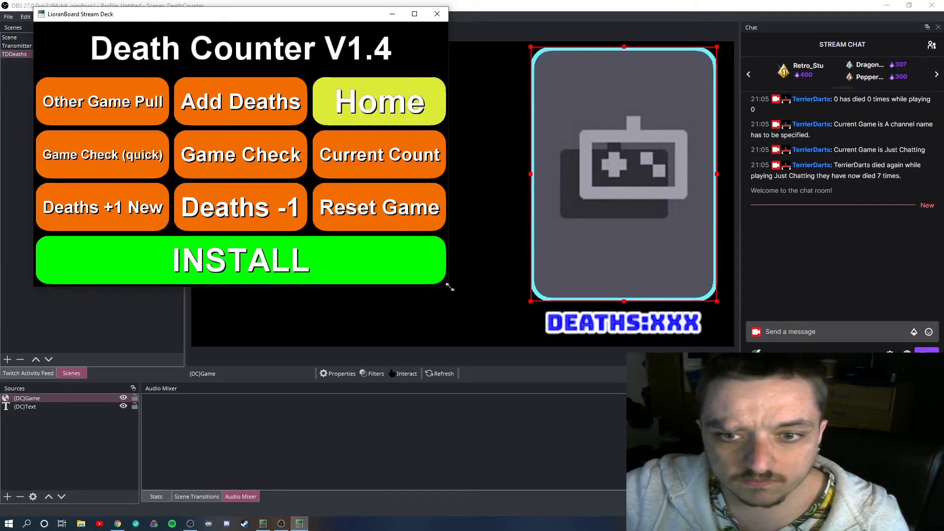
Make the stream deck window slightly smaller and place it over the OBS chat area, clear of the webcam
drag(450, 286, 395, 270)
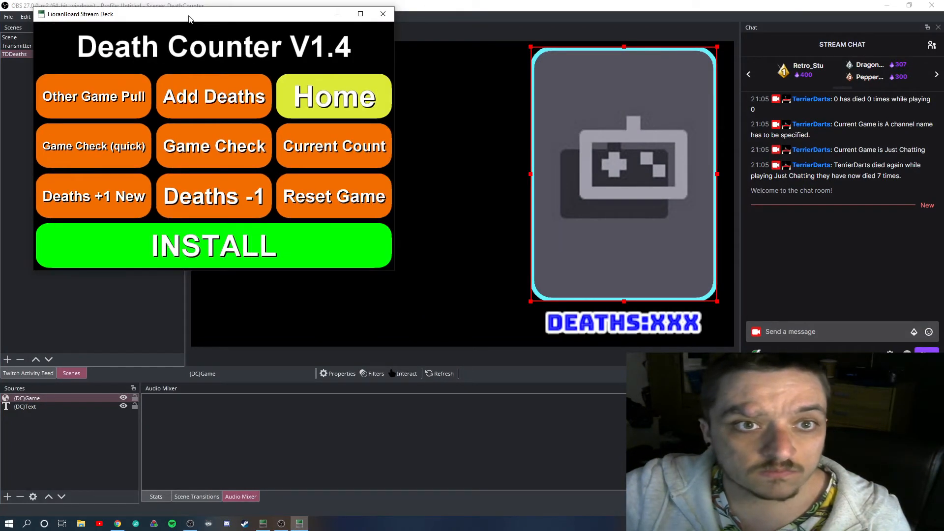
drag(188, 18, 141, 10)
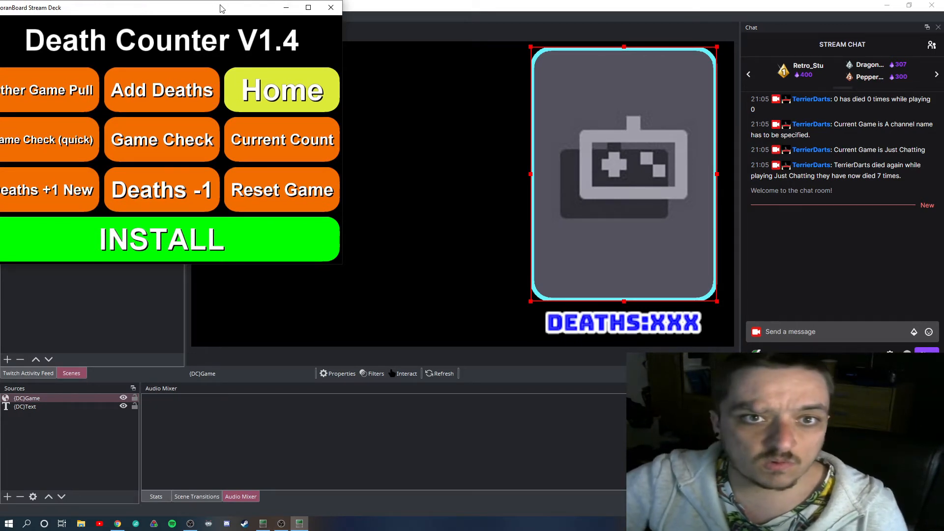
drag(220, 9, 836, 247)
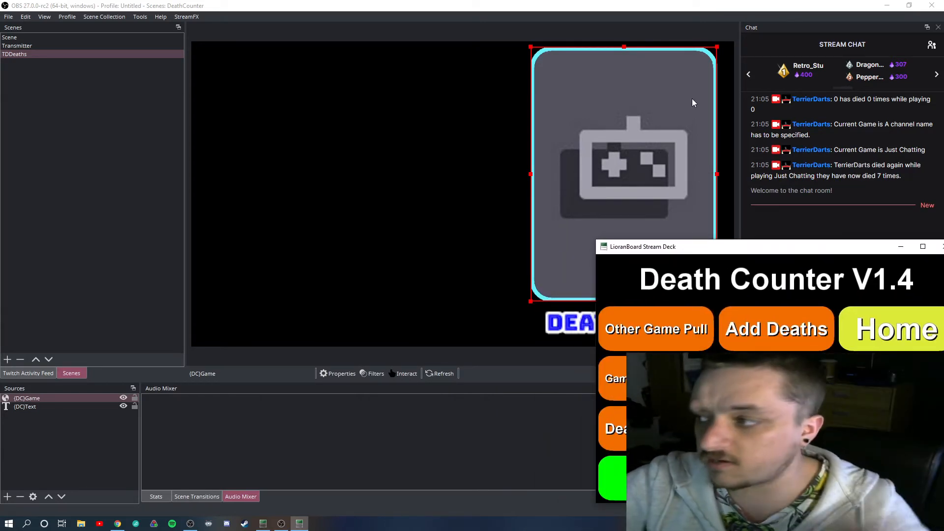
drag(754, 246, 730, 43)
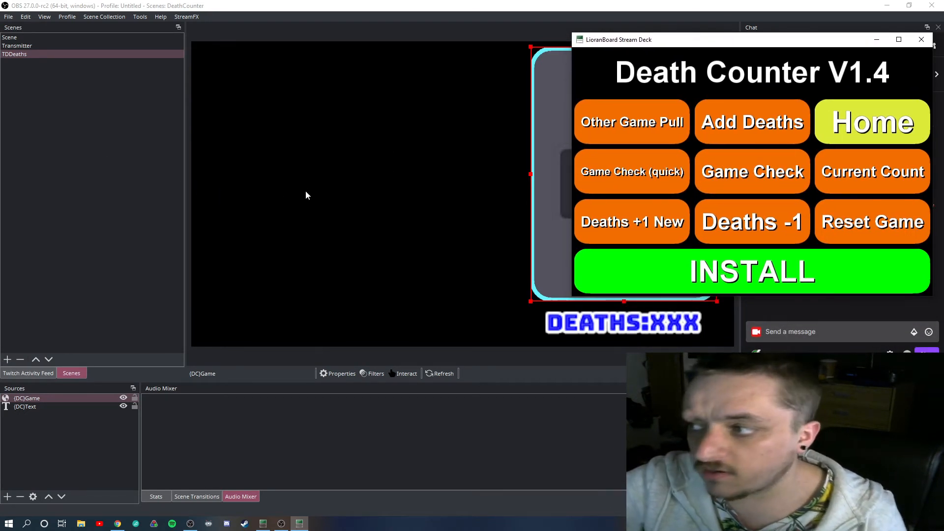
Test Current Count before and after running Game Check (quick), moving the deck window to uncover the stream chat
click(862, 175)
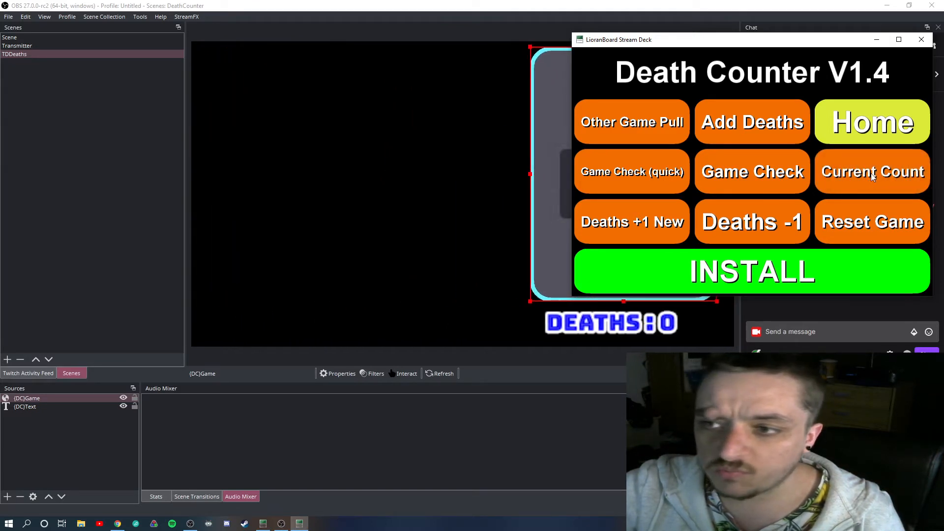
click(872, 168)
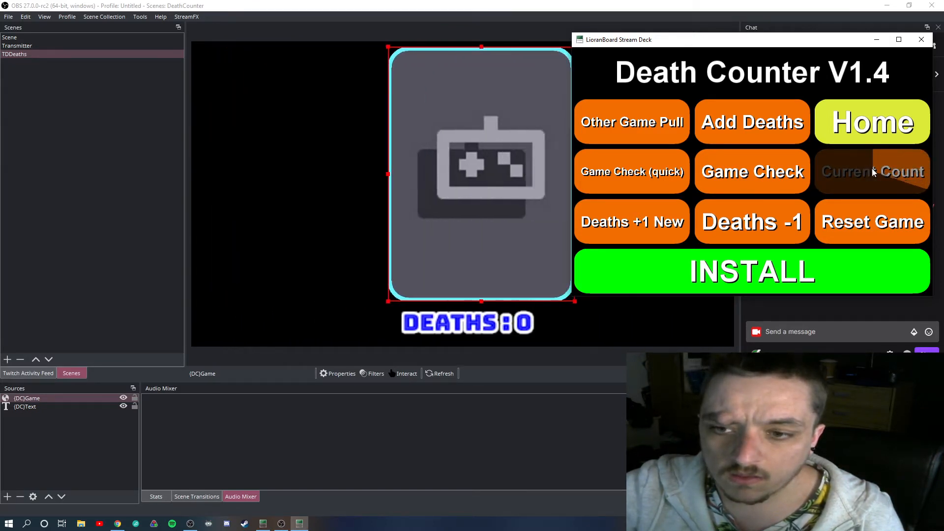
click(627, 188)
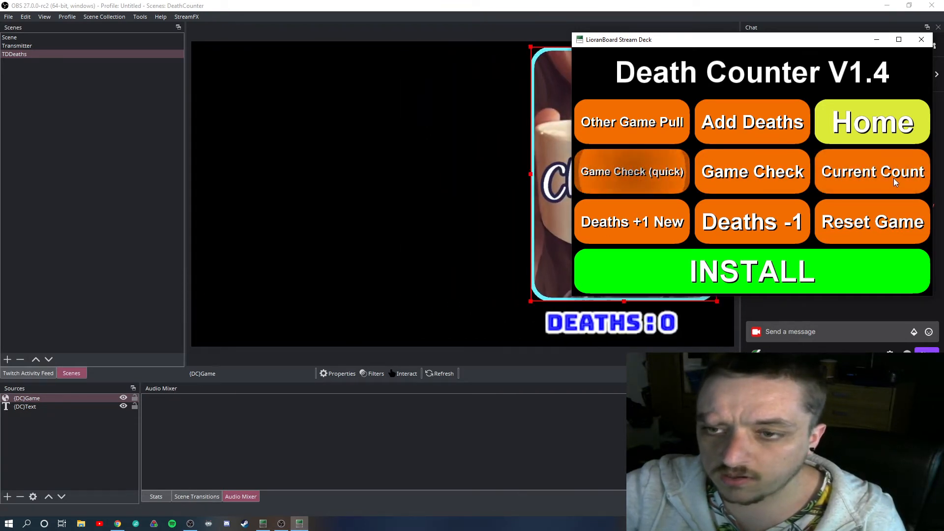
drag(743, 59, 502, 79)
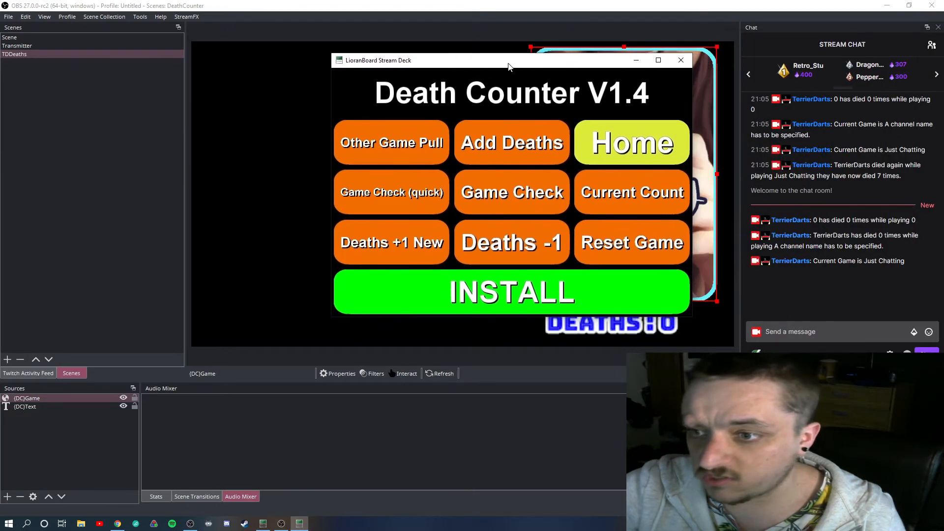
click(648, 210)
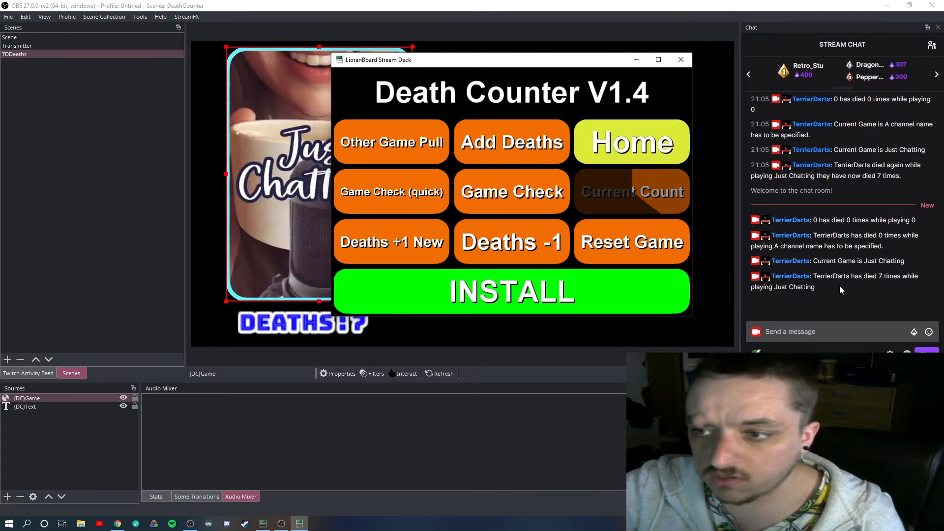
Reduce the deck window's height, place it above the latest chat messages, and add one death with Deaths +1 New
drag(521, 67, 197, 249)
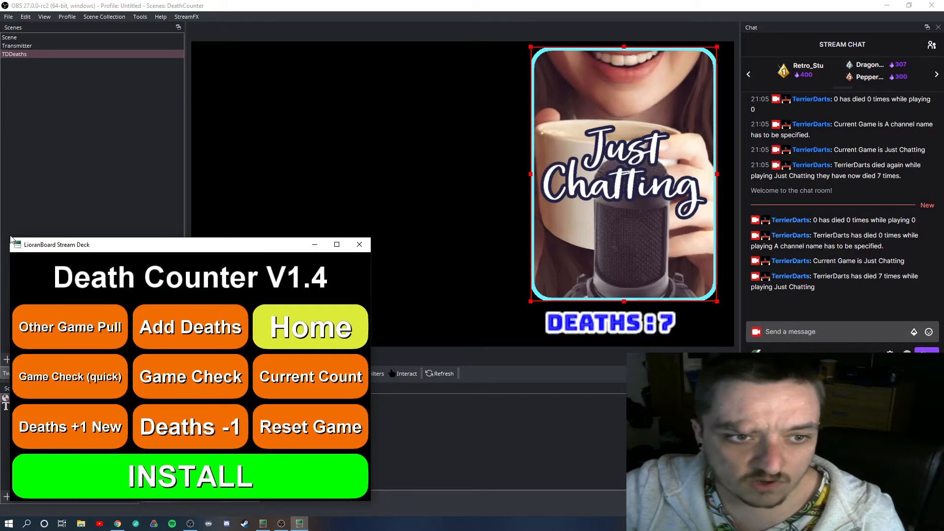
drag(9, 239, 14, 310)
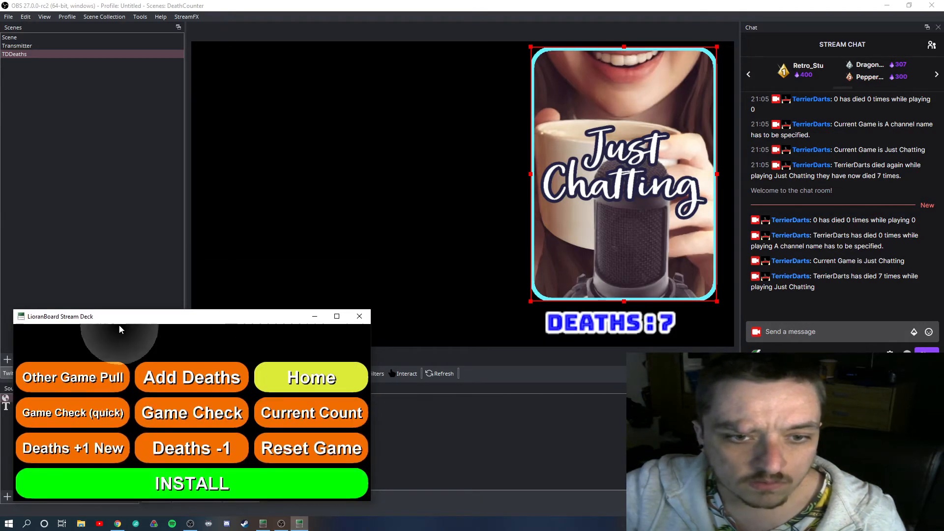
drag(241, 316, 798, 51)
drag(793, 10, 805, 30)
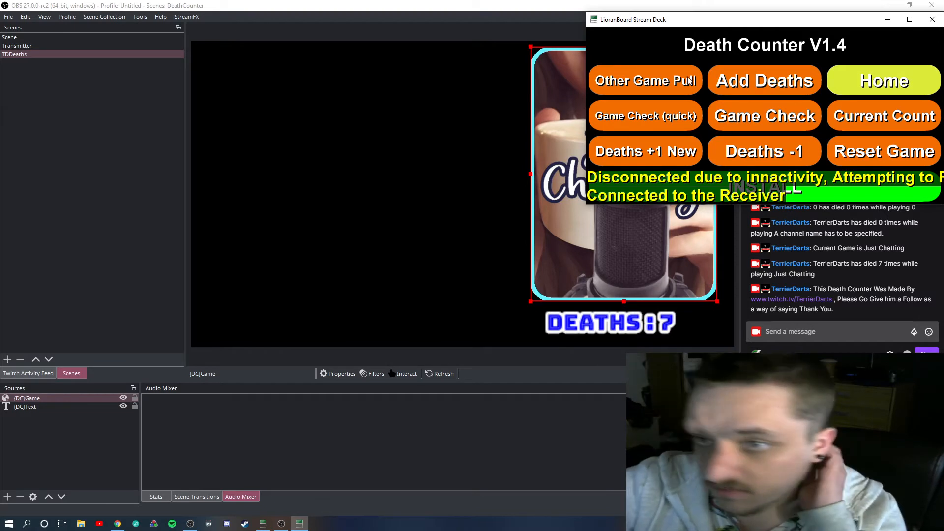
click(655, 152)
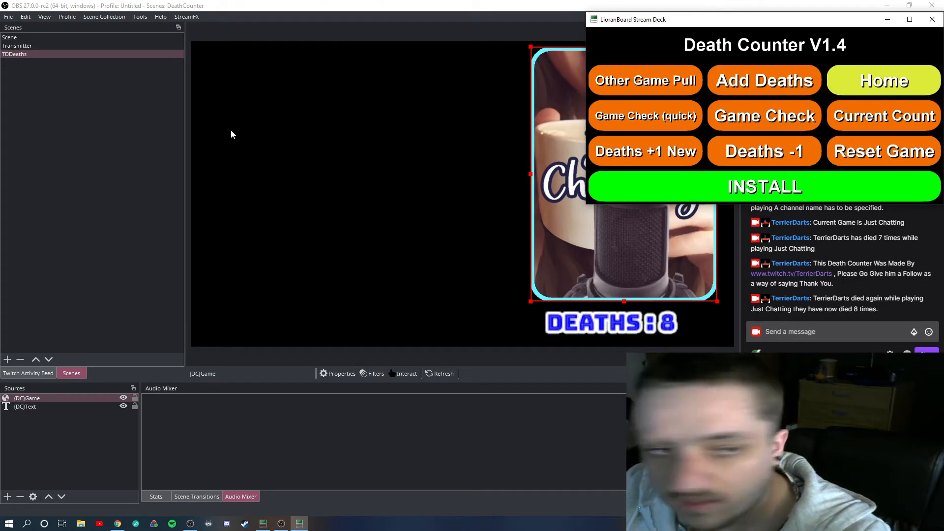
Add the existing TDDeaths scene as a visible source in Scene and shrink it into the canvas's lower-right corner
click(17, 38)
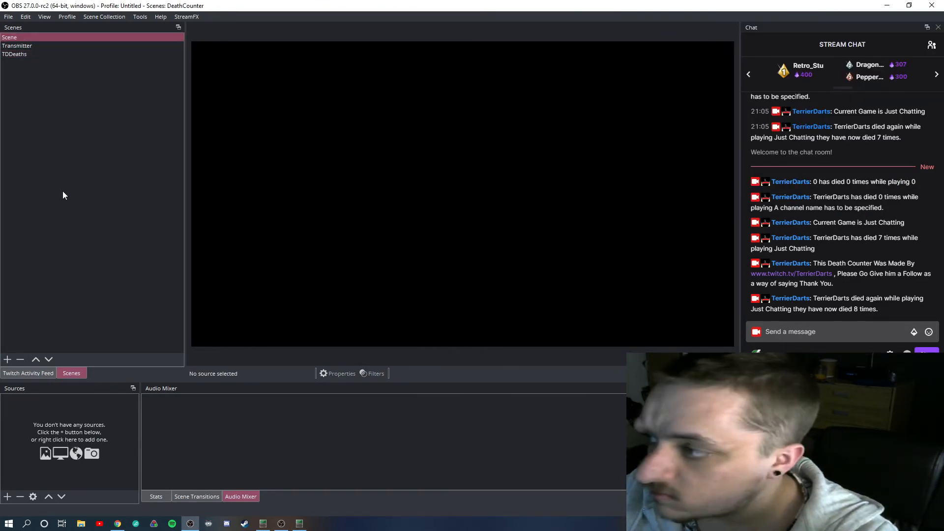
click(7, 496)
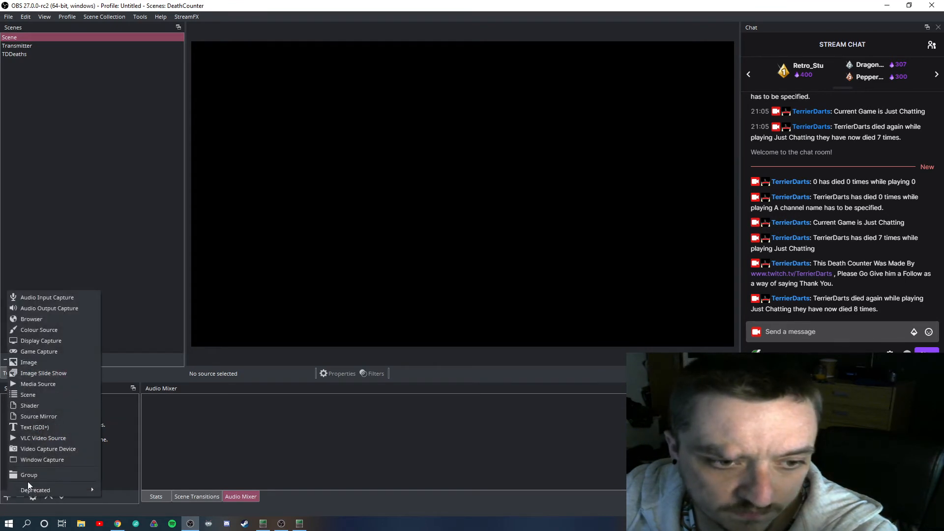
click(28, 395)
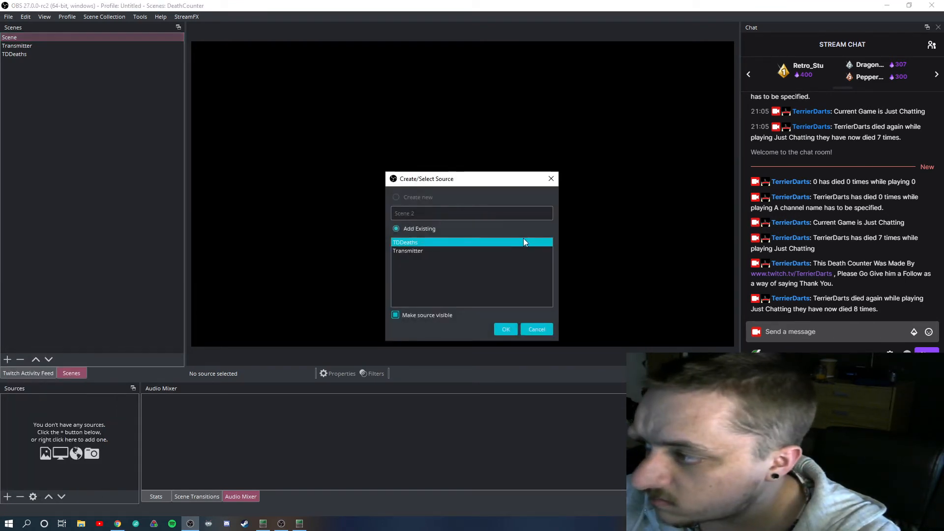
click(408, 242)
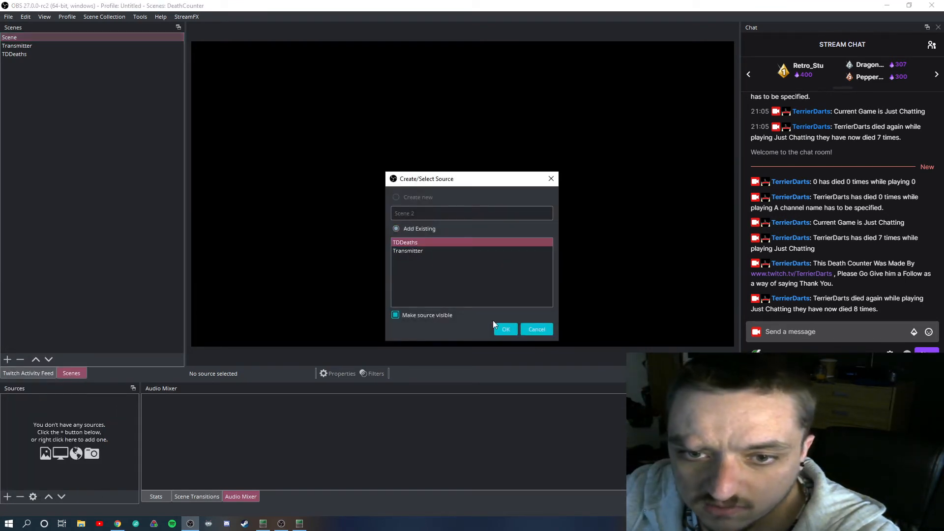
click(506, 329)
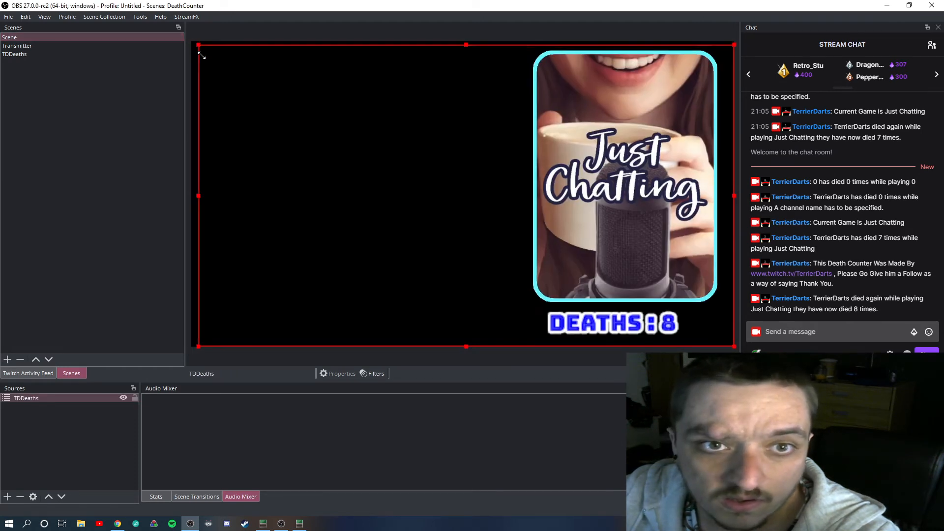
drag(200, 50, 653, 271)
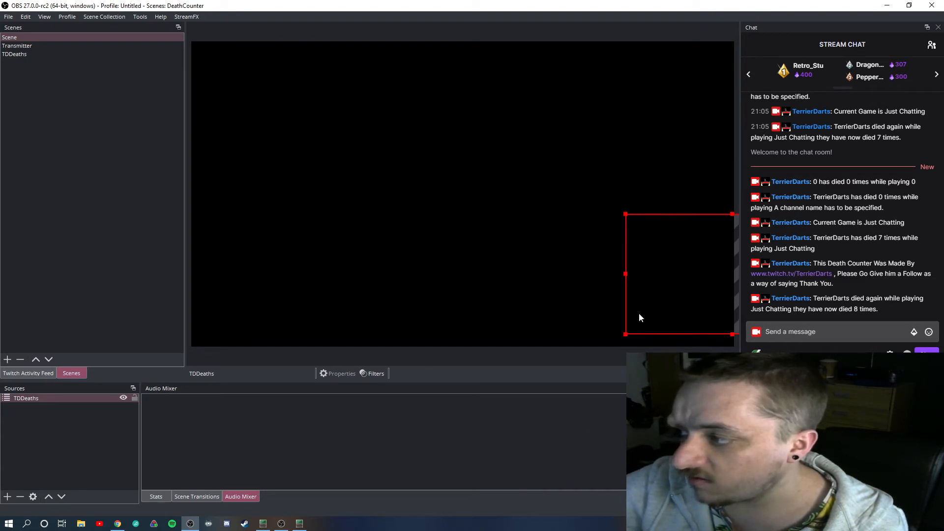
mouse_move(639, 315)
mouse_down()
mouse_move(622, 311)
mouse_move(573, 340)
mouse_move(508, 470)
mouse_move(546, 320)
mouse_move(571, 301)
mouse_move(619, 293)
mouse_move(663, 443)
mouse_move(255, 438)
mouse_move(657, 310)
mouse_move(645, 311)
mouse_up()
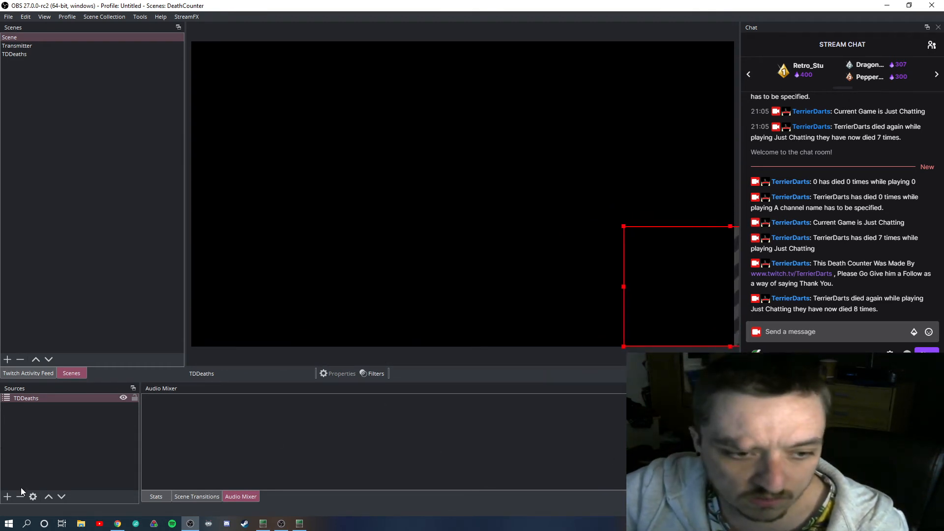
Add a Colour Source with default settings, shrink it into the canvas's lower-right corner, and lock it
click(7, 496)
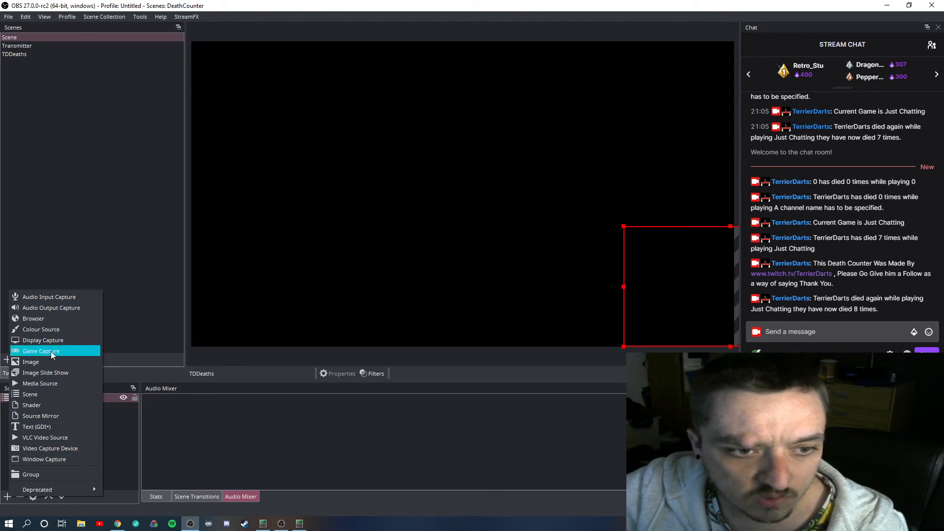
click(49, 329)
click(506, 329)
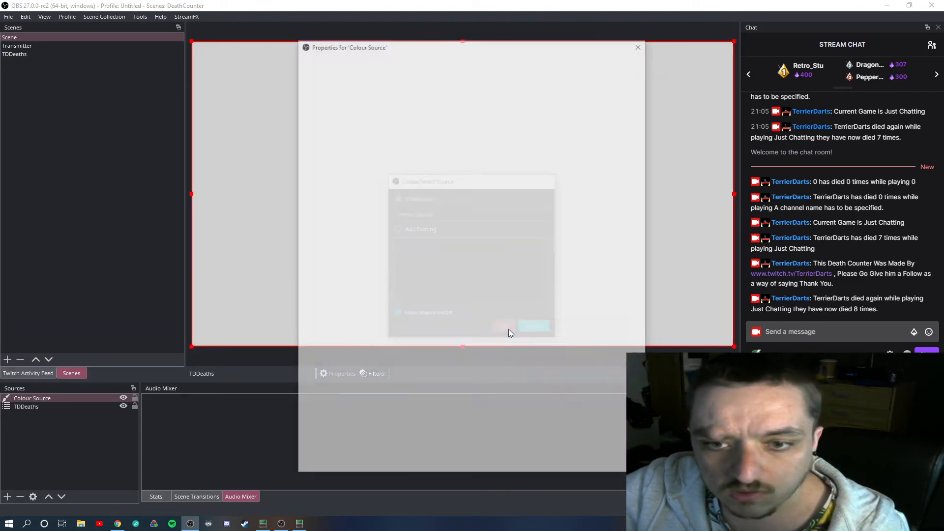
click(594, 463)
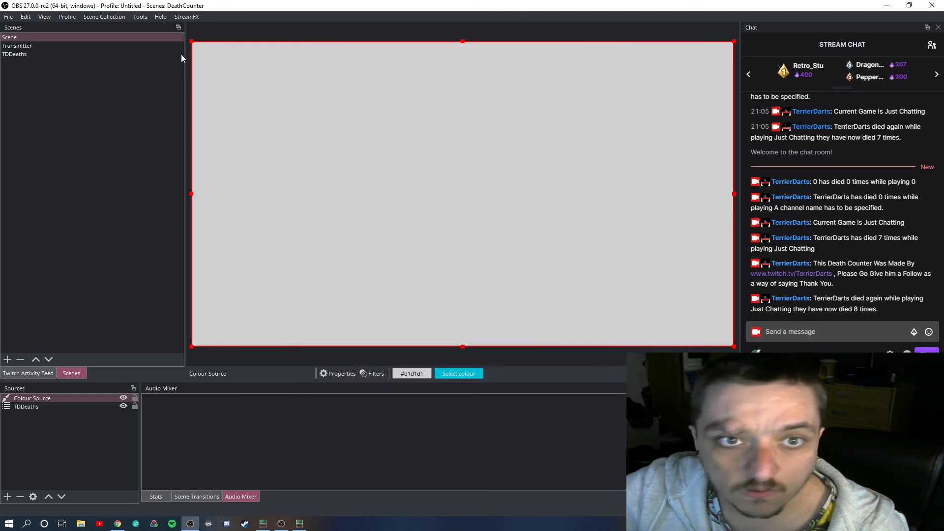
drag(192, 42, 513, 241)
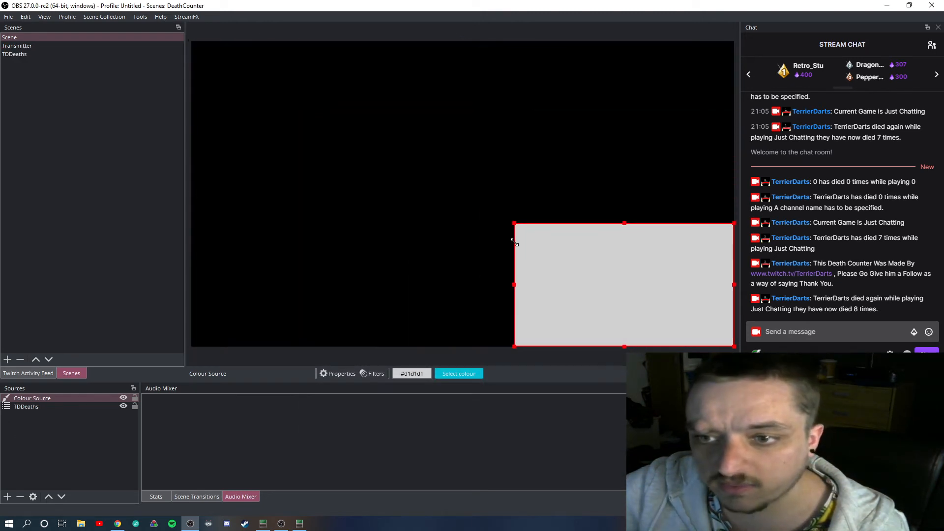
drag(559, 271, 602, 285)
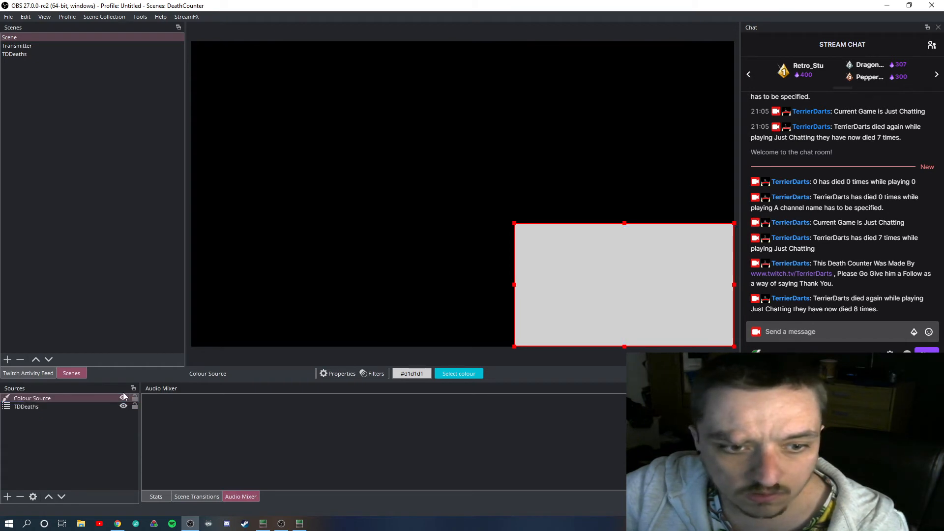
click(135, 397)
Move the TDDeaths source left until its right half overlaps the left half of the colour block, and lock it
click(81, 407)
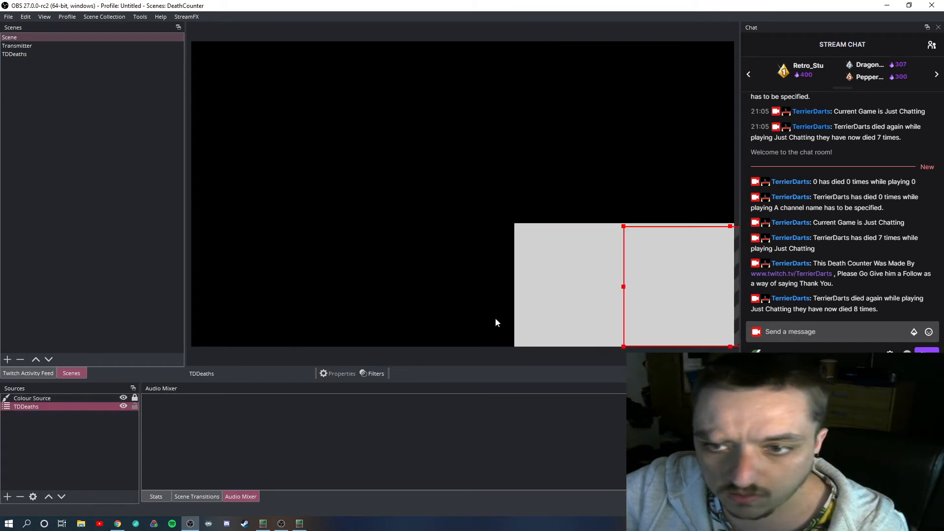
drag(646, 290, 437, 289)
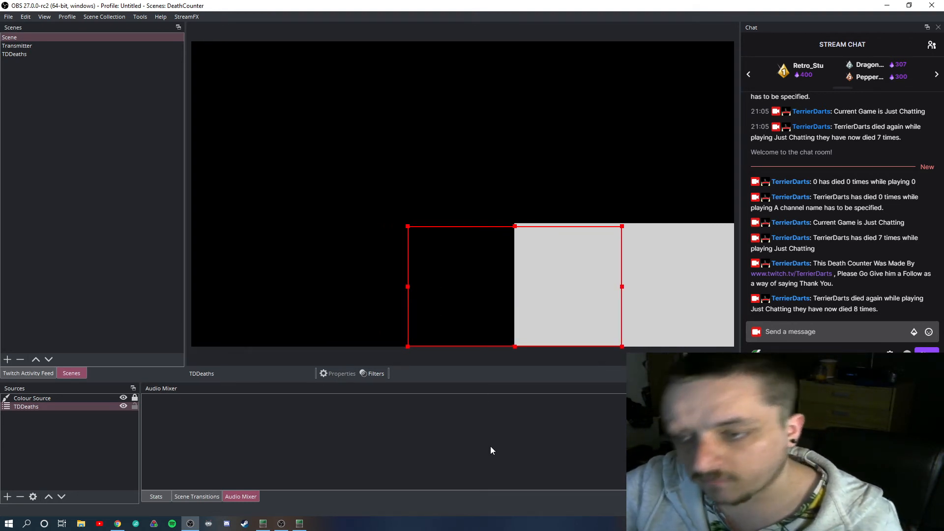
click(135, 407)
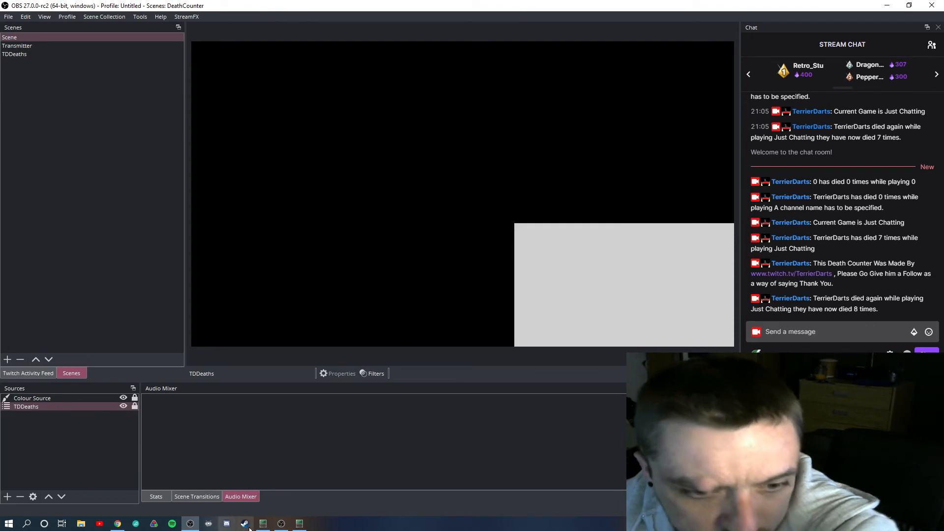
From the LioranBoard Stream Deck, run Current Count and Deaths +1 New, and check the new count in the stream chat
click(299, 523)
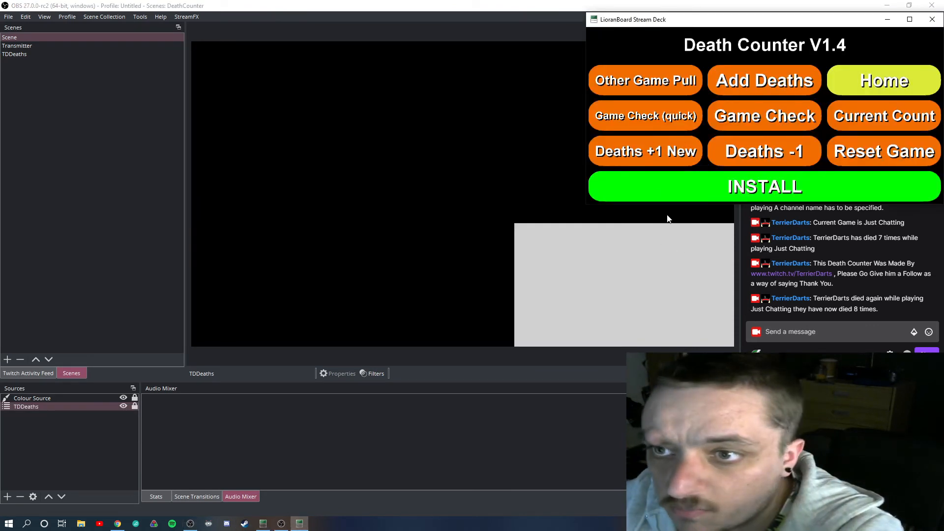
click(881, 114)
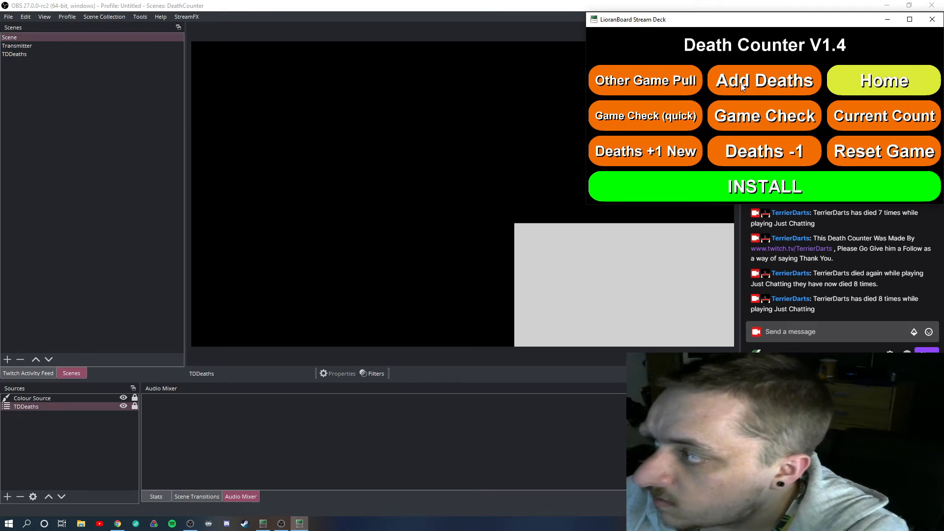
click(651, 152)
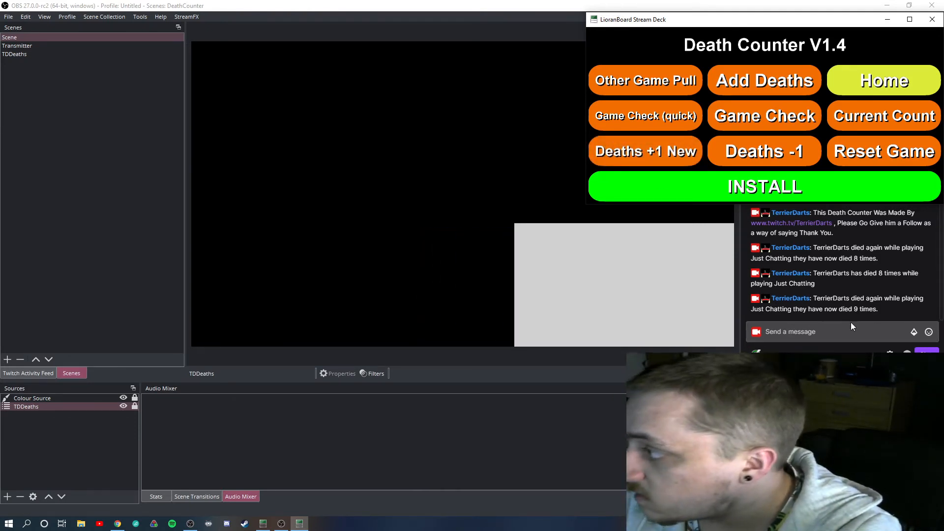
click(855, 308)
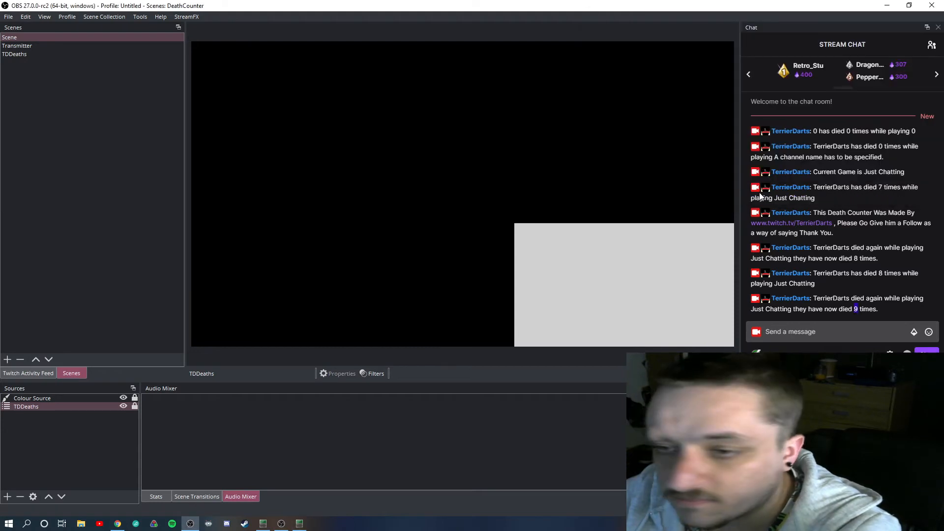
click(299, 523)
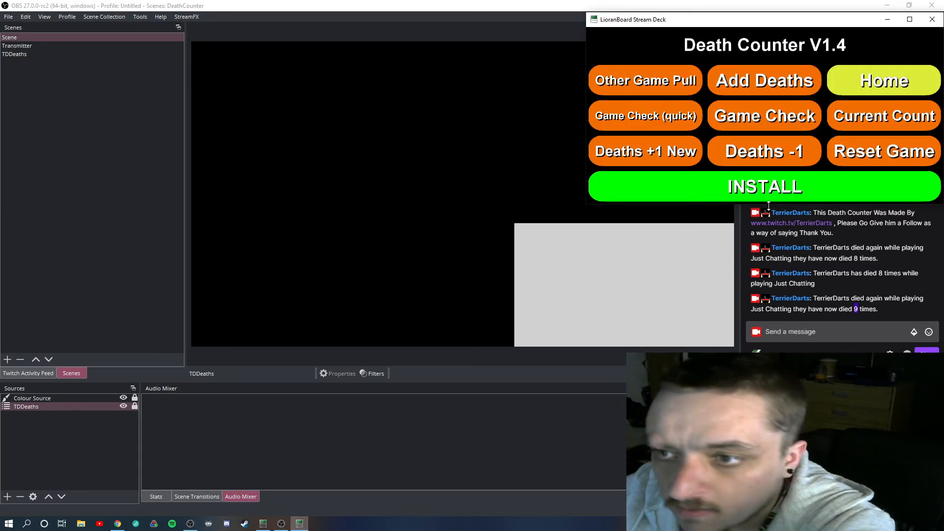
Subtract one death with Deaths -1, clear the count with Reset Game, and run Current Count to check it
click(780, 150)
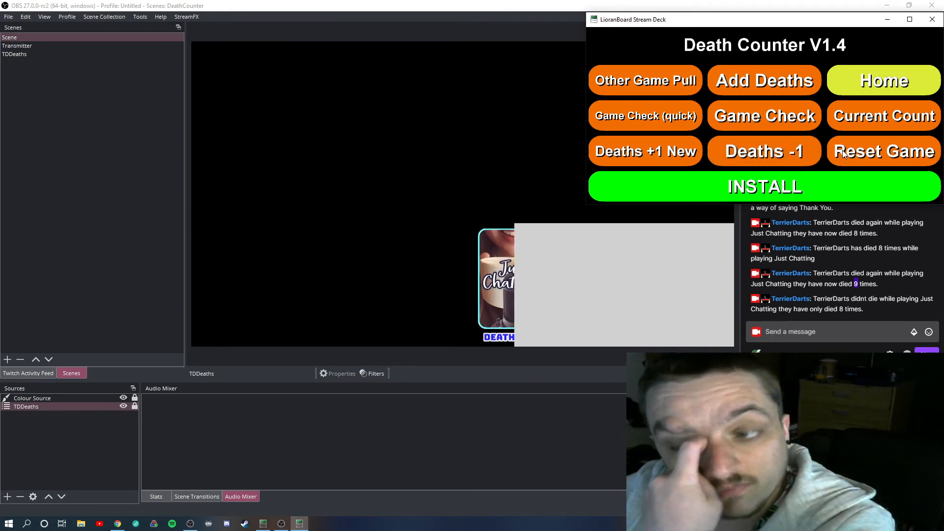
click(865, 148)
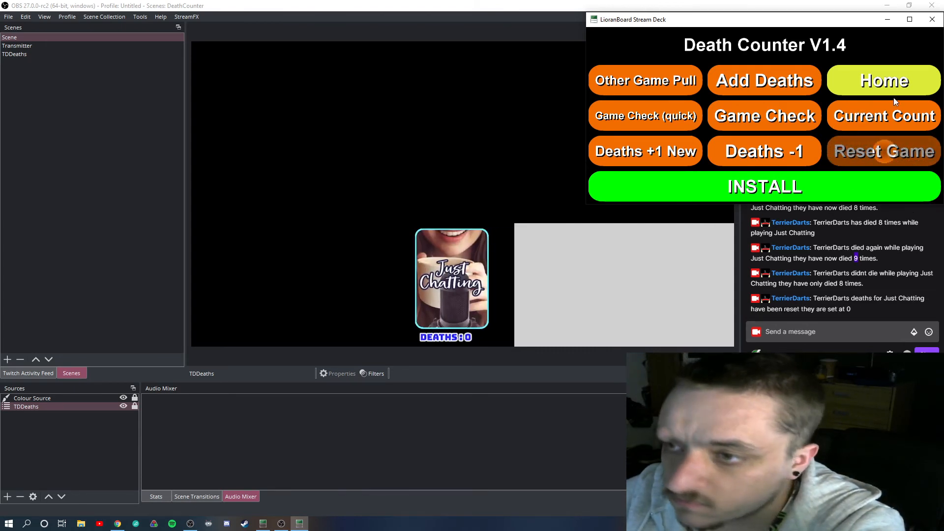
click(901, 118)
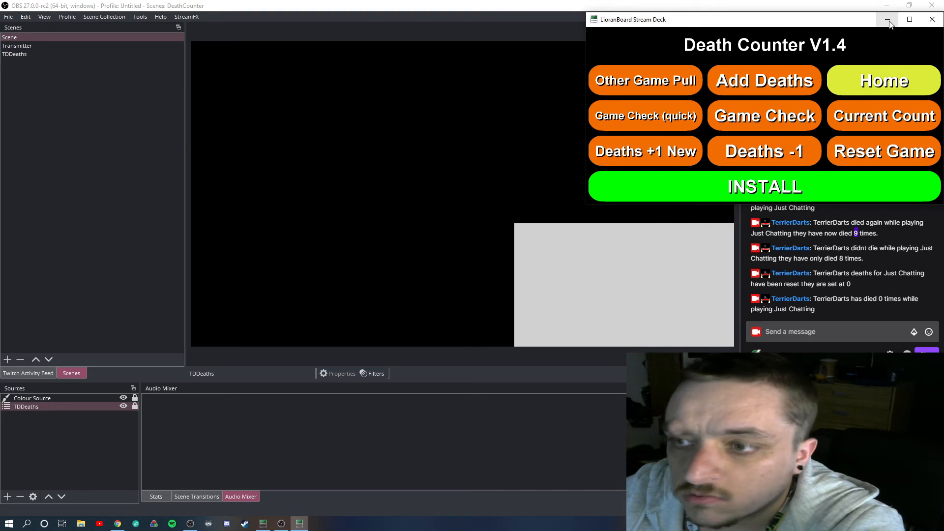
Send the commands "!gd The Last of Us Part II" and "!setdeath 400" in the OBS stream chat
click(811, 332)
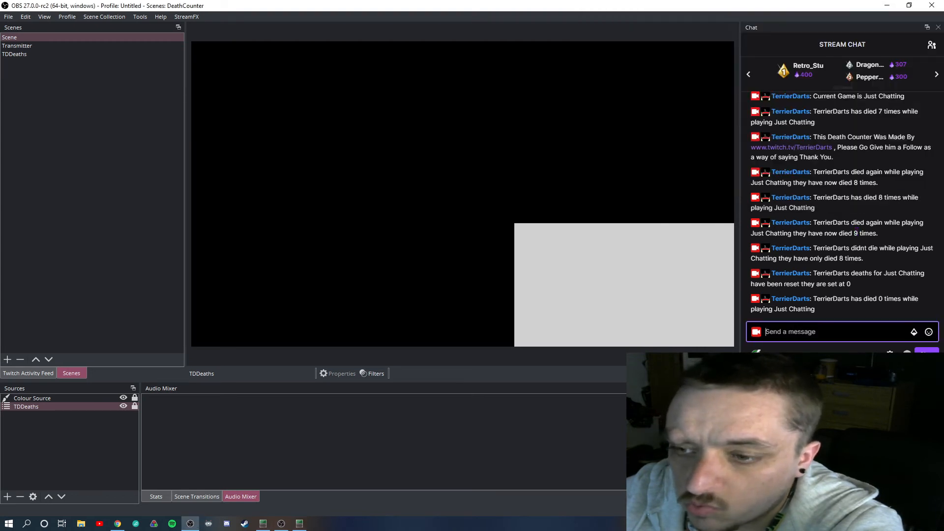
text(!g)
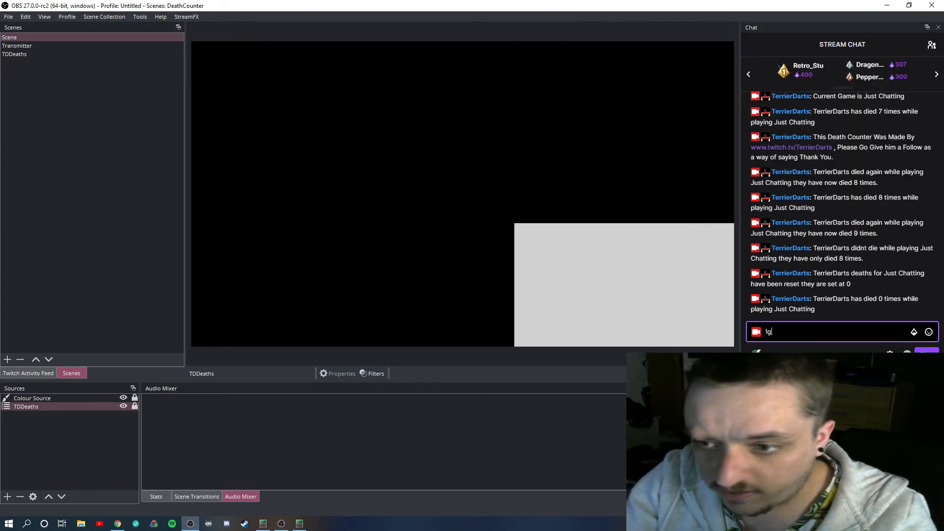
text(d The )
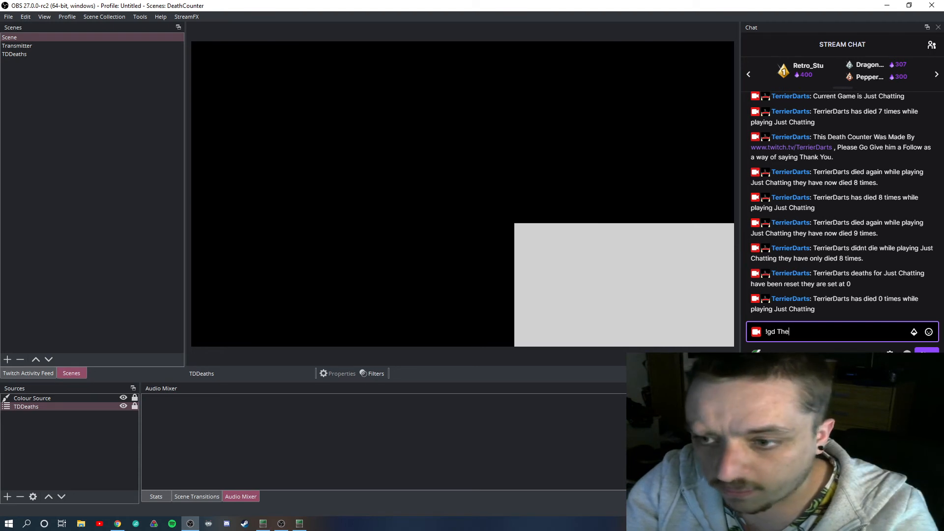
text(Last of )
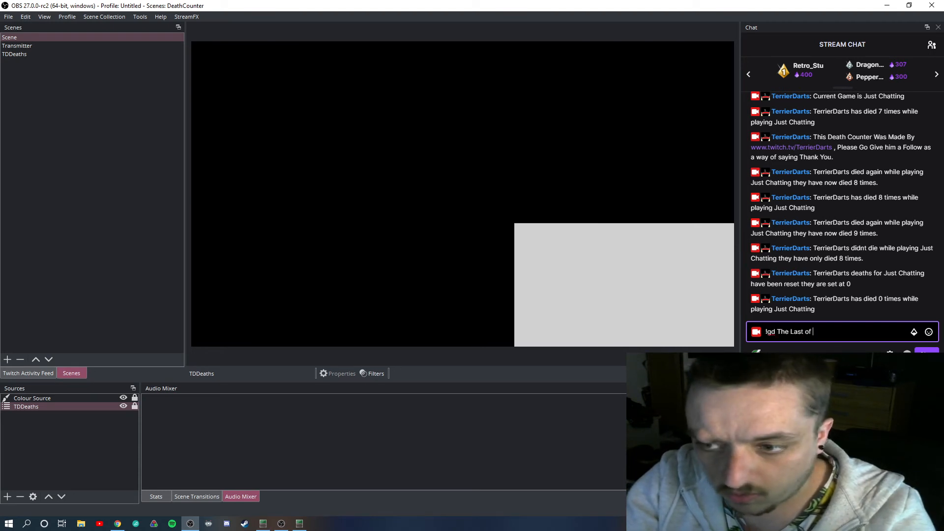
text(Us Part)
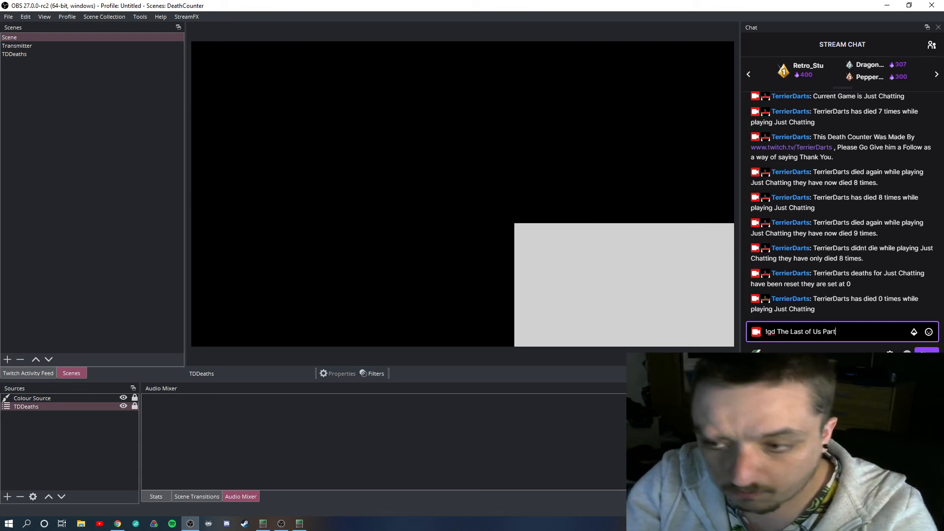
text( II)
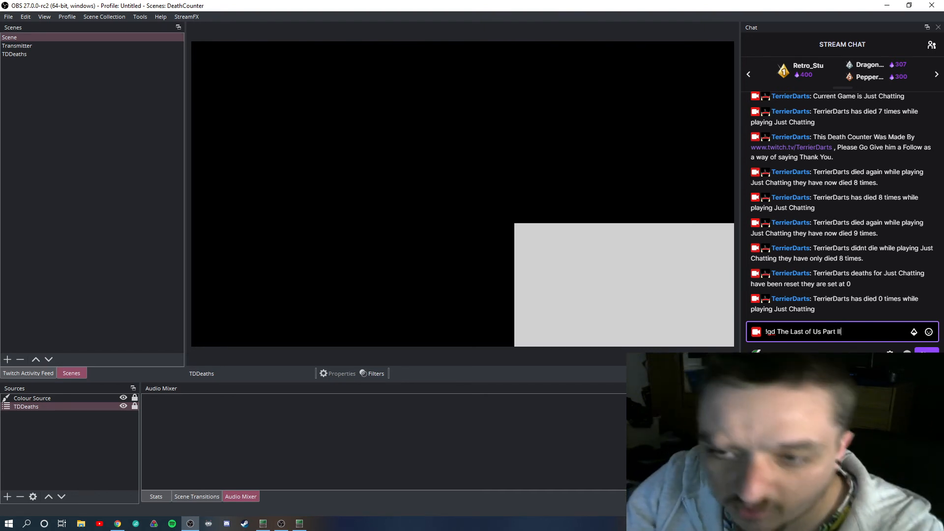
key(Return)
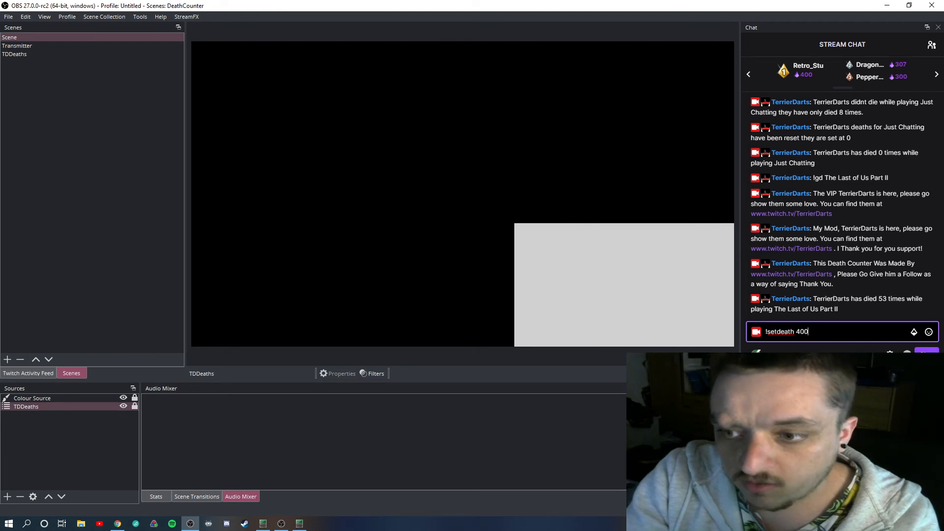
key(Return)
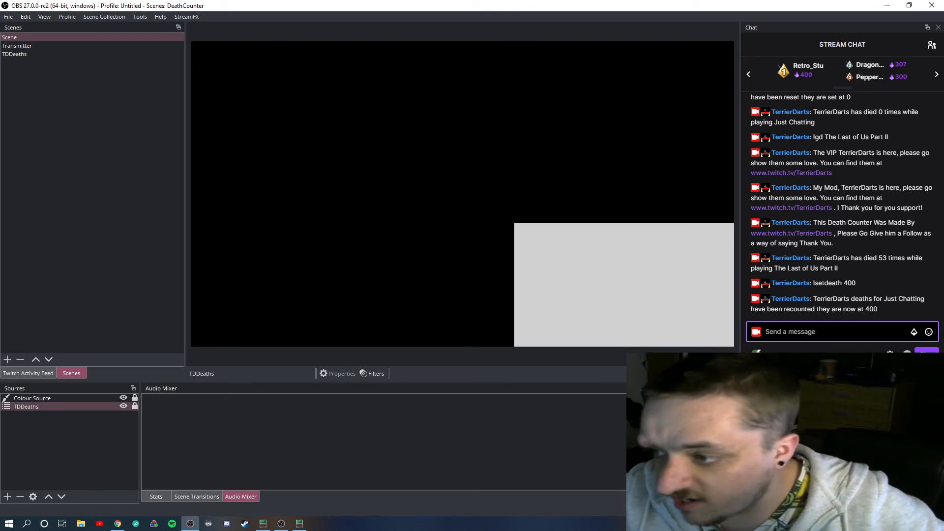
Bring the LioranBoard Stream Deck back up and run Game Check (quick) repeatedly
key(alt+Tab)
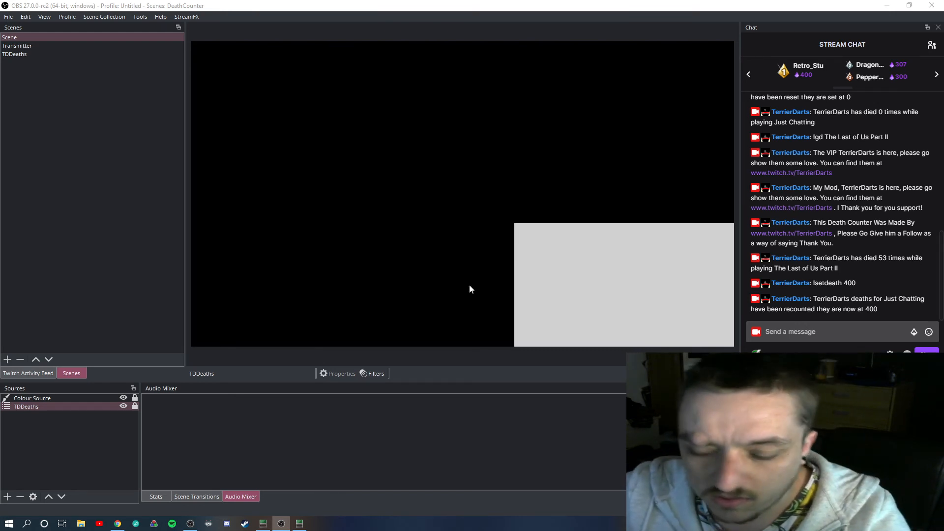
click(300, 523)
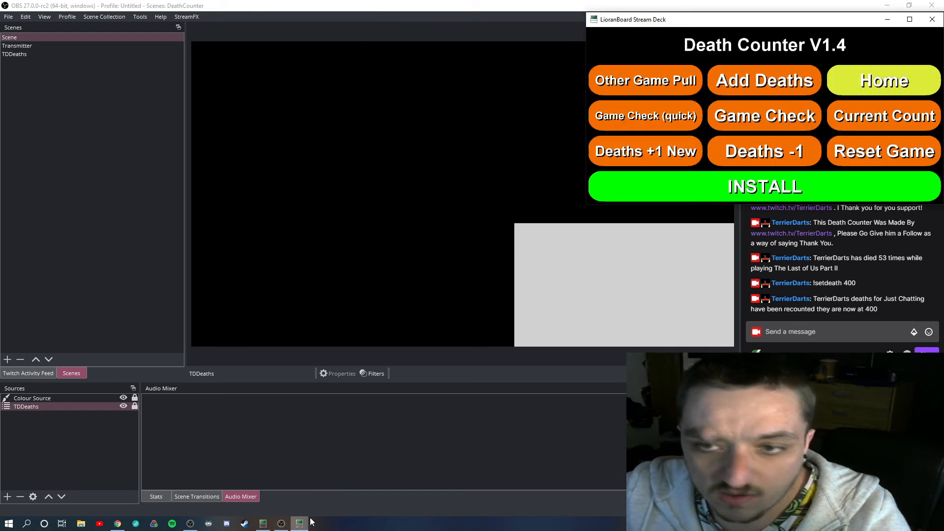
click(653, 110)
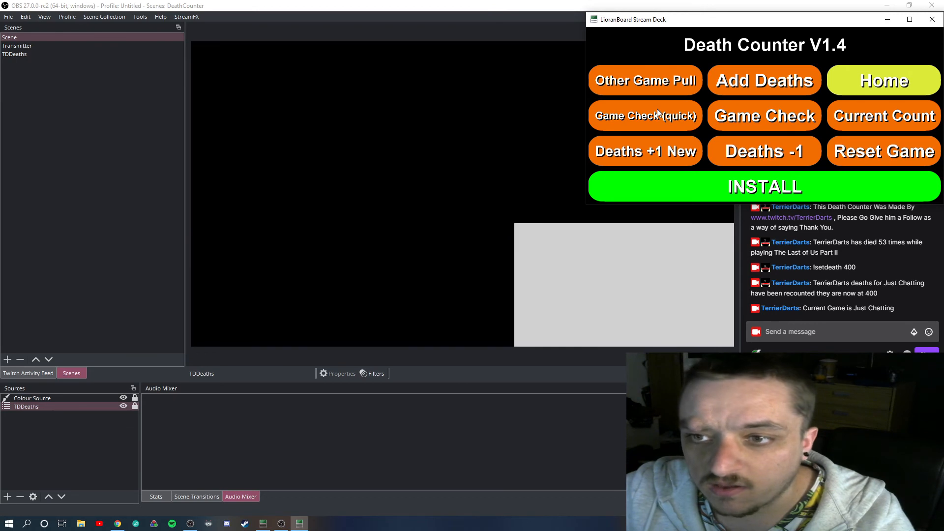
click(657, 110)
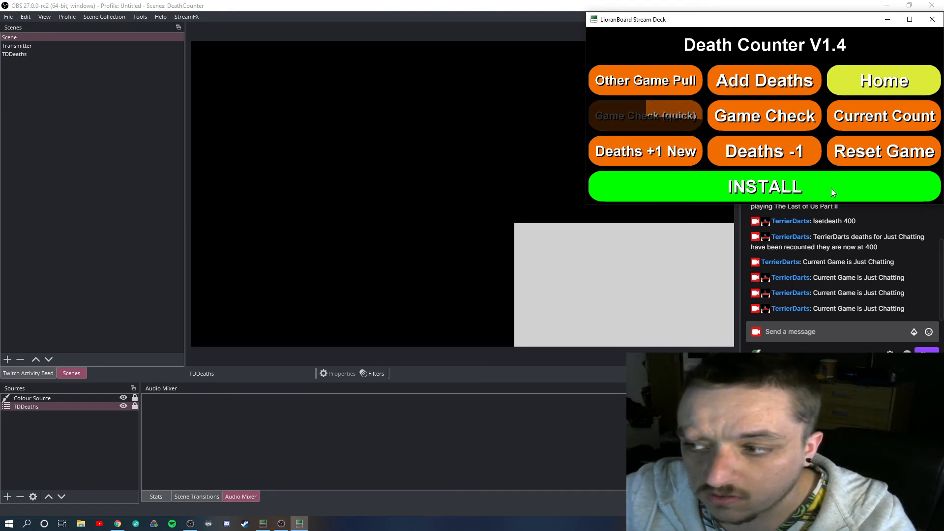
Run Game Check (quick), Current Count and Deaths +1 New from the LioranBoard Stream Deck to test the counter with the changed game
click(753, 230)
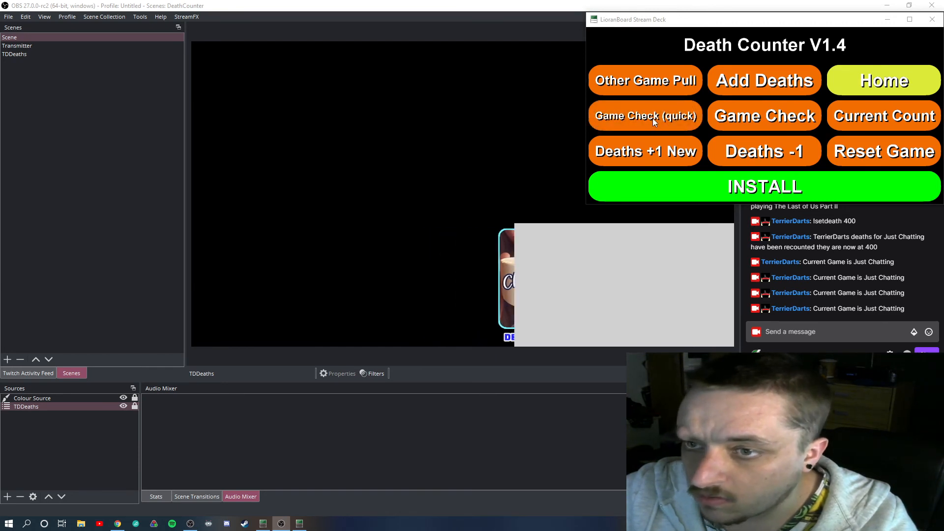
click(653, 118)
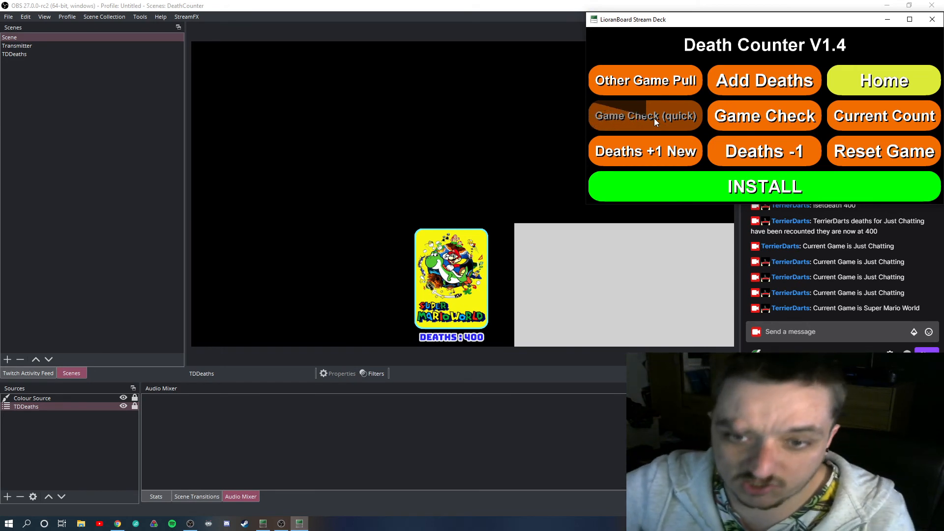
click(915, 118)
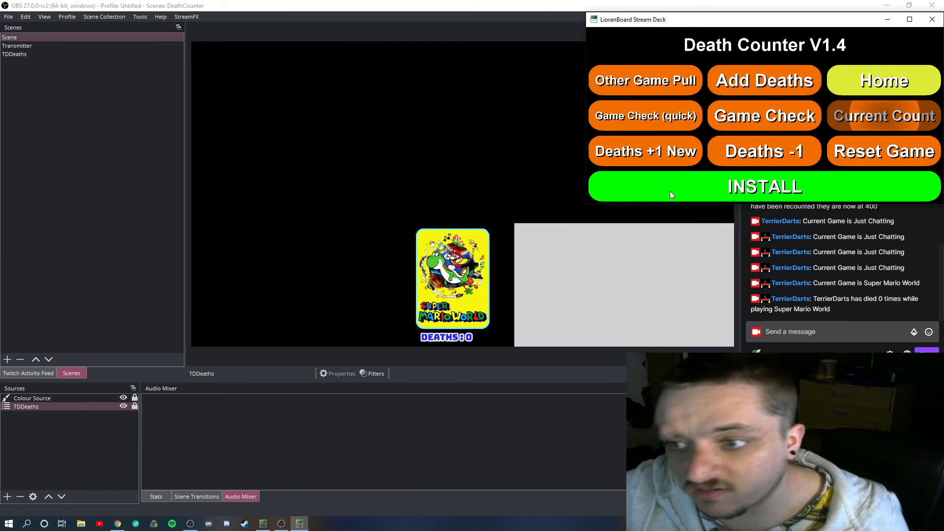
click(665, 155)
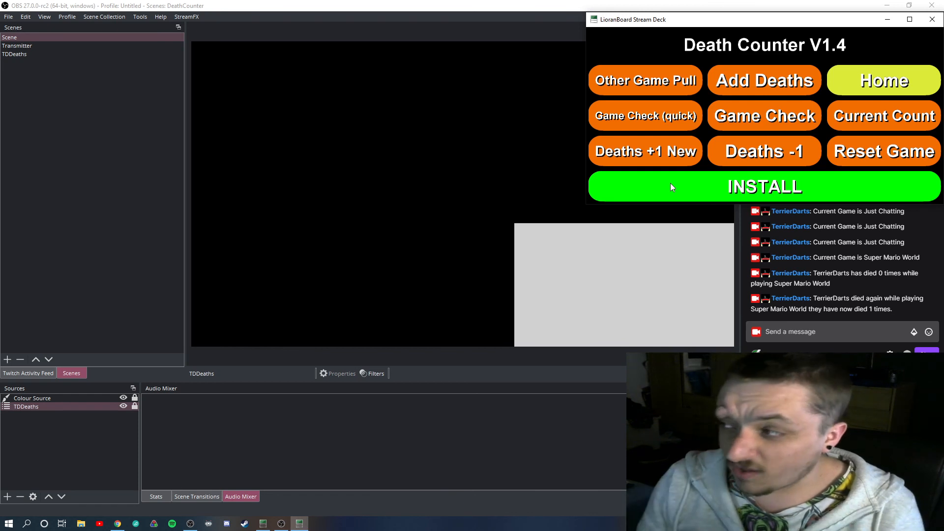
Run the Death Counter V1.4 title button to post the credit message, and move the Stream Deck window clear of the stream chat
click(739, 47)
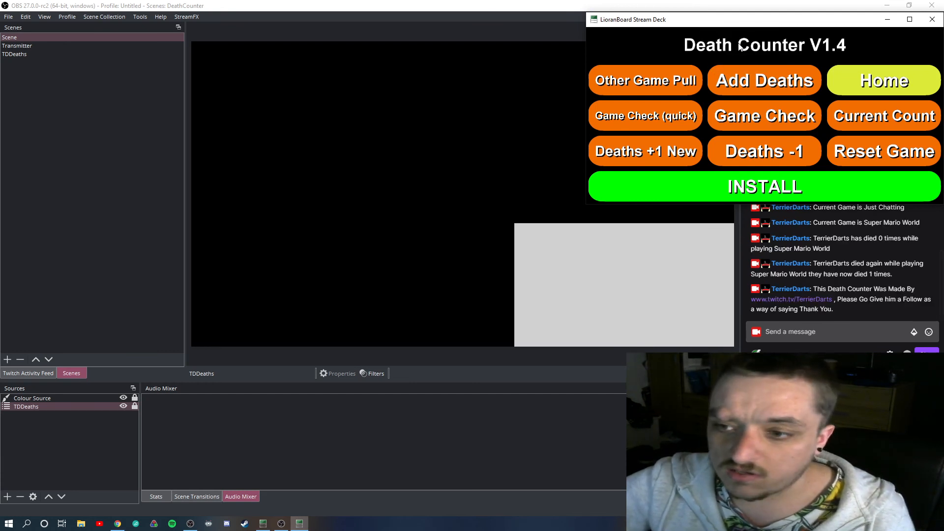
drag(789, 24, 710, 39)
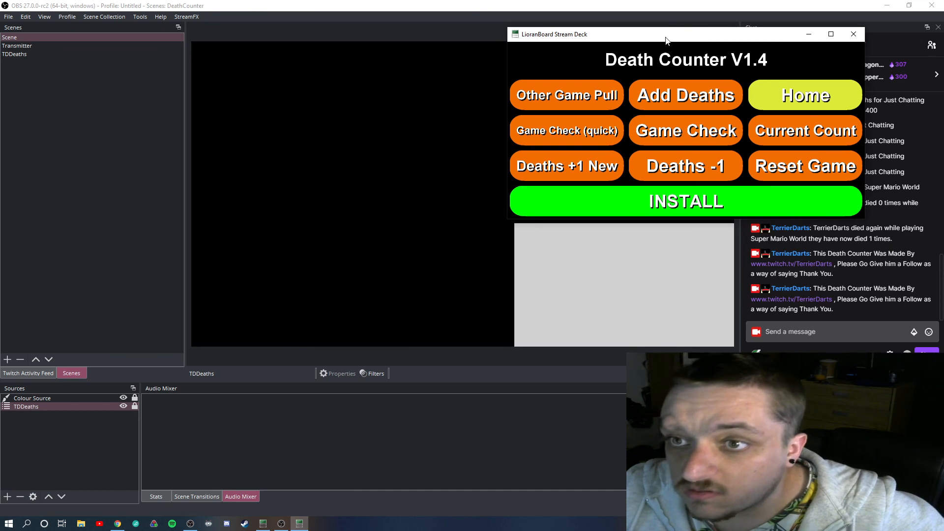
drag(670, 40, 442, 43)
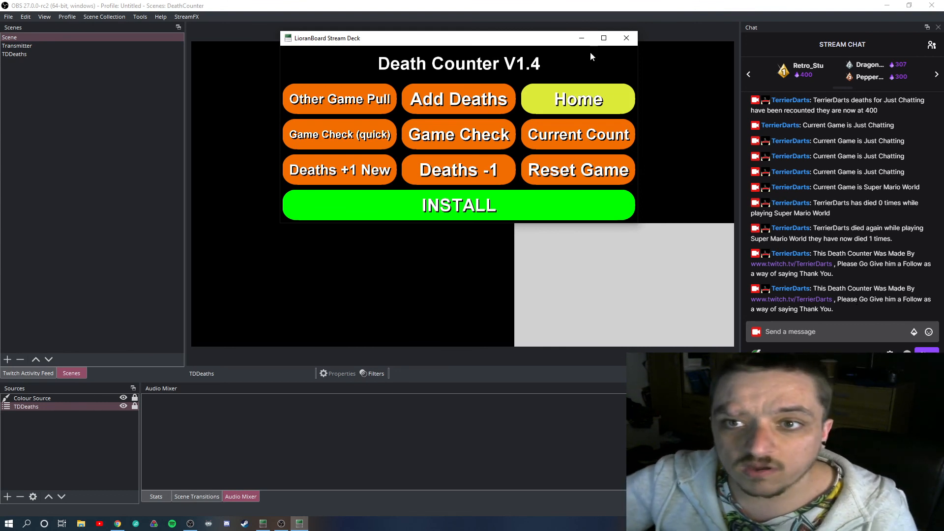
Minimize the Stream Deck and select the (DC)Text source in the TDDeaths scene in OBS
click(581, 38)
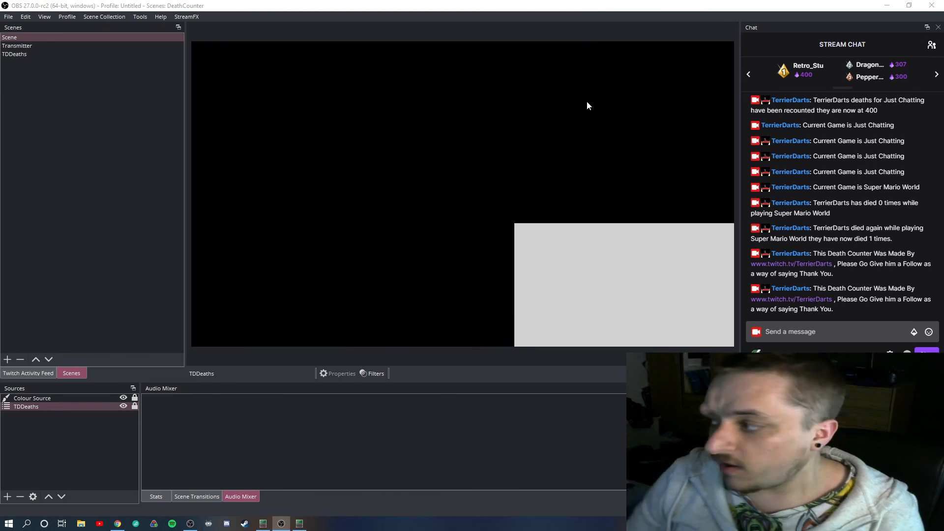
click(17, 54)
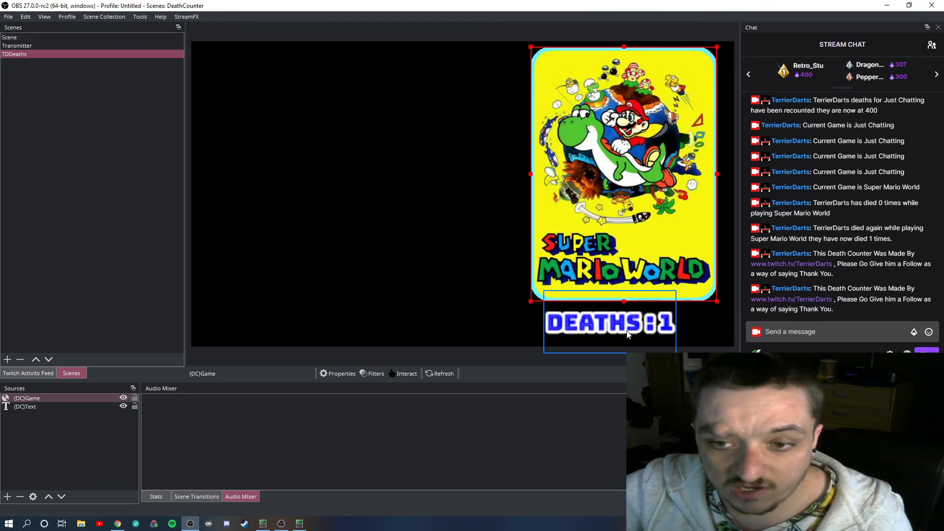
click(85, 407)
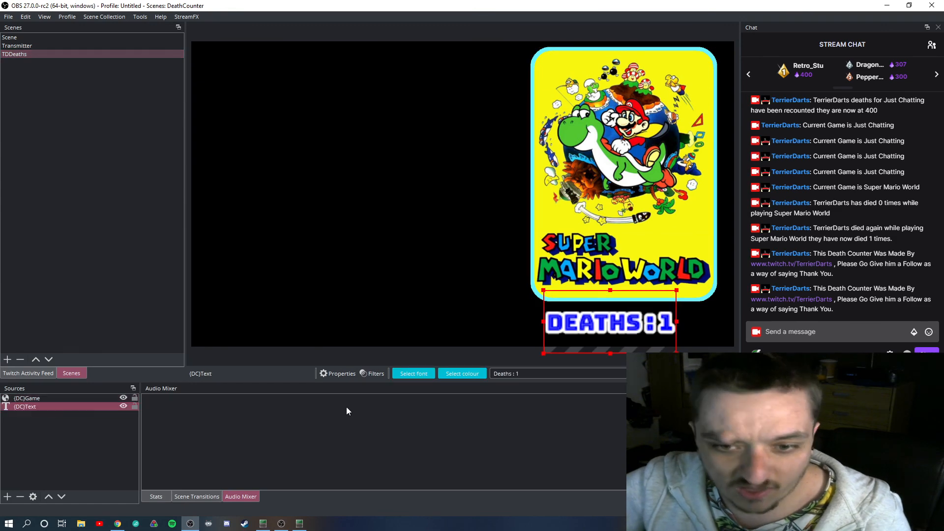
Set the death counter text colour to red (#ff0000)
click(453, 376)
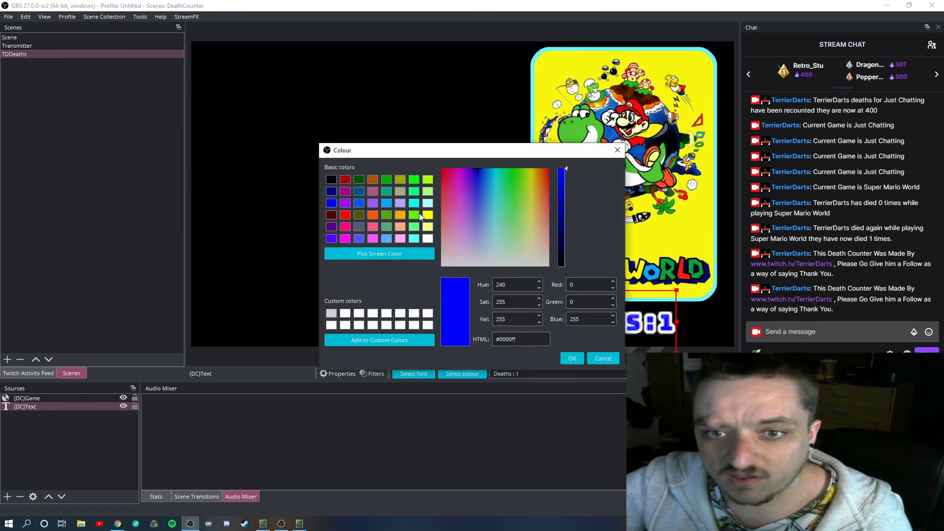
click(345, 215)
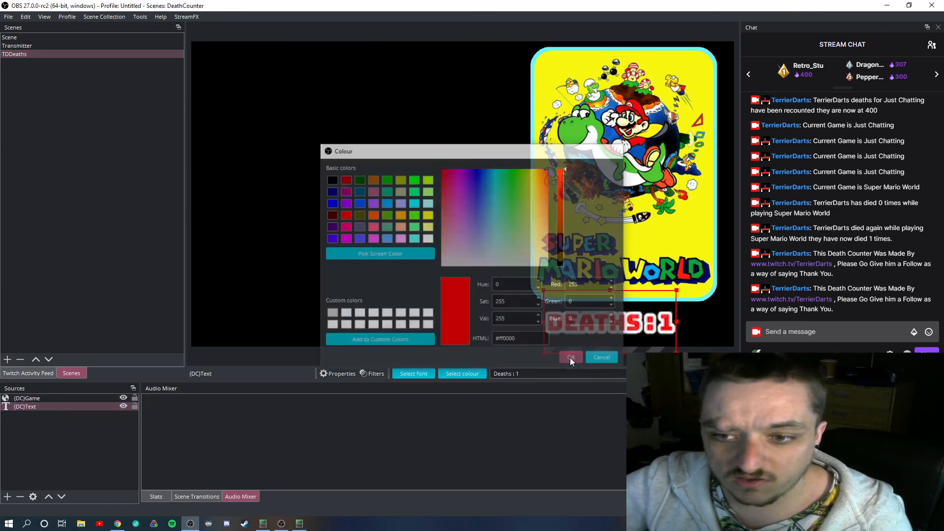
click(572, 357)
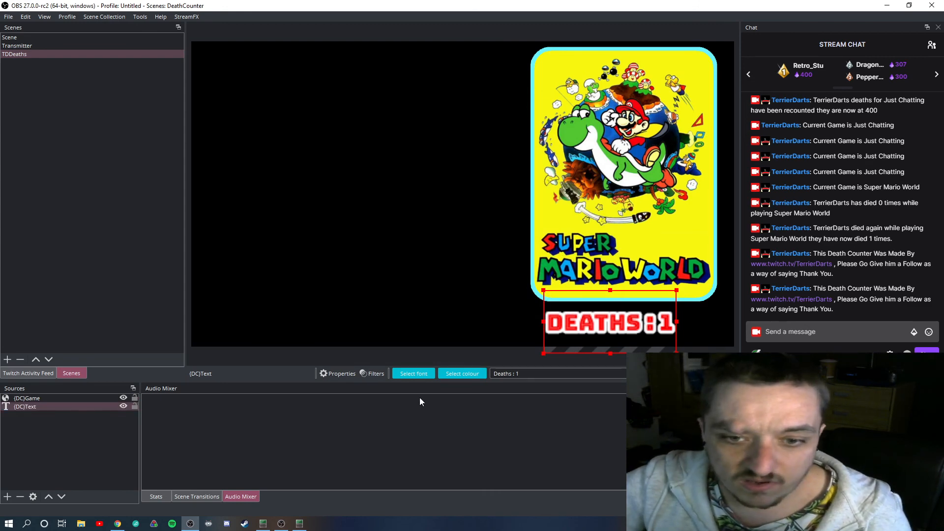
Change the death counter text colour to the dark purple basic colour
click(457, 375)
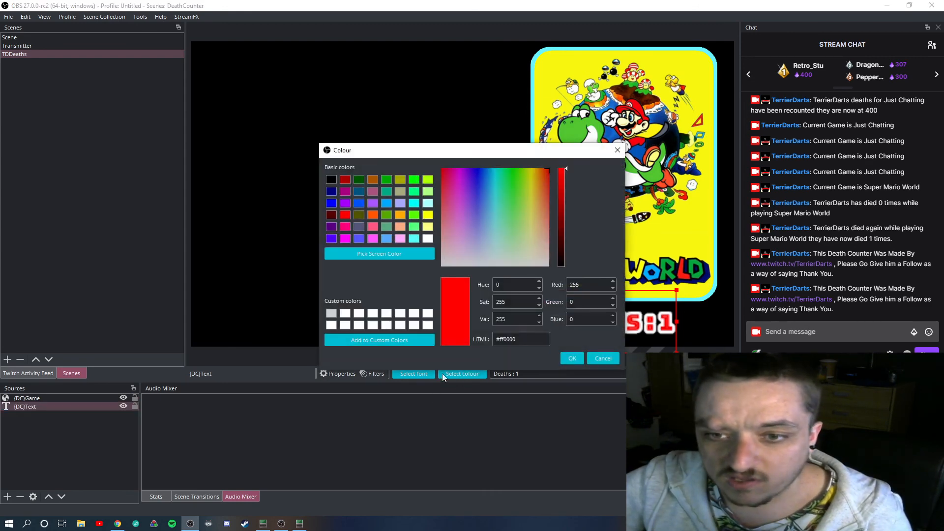
click(331, 227)
click(563, 356)
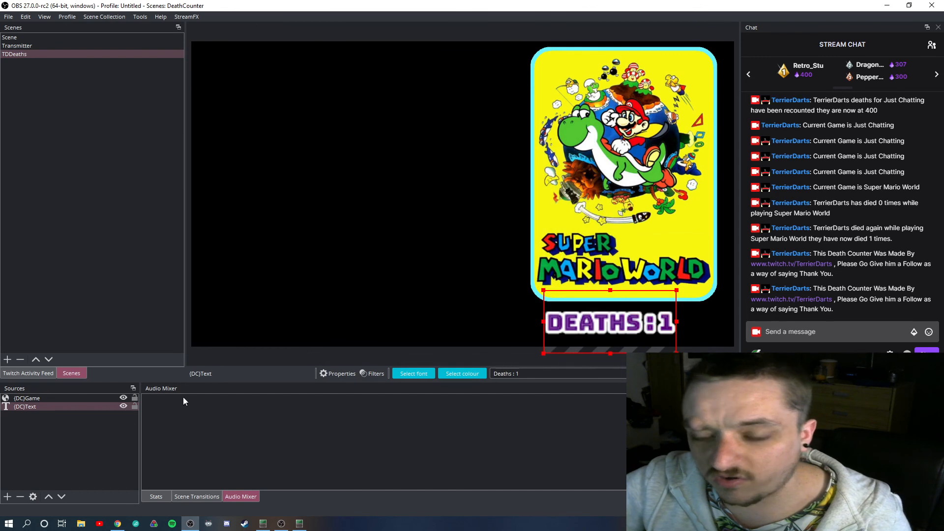